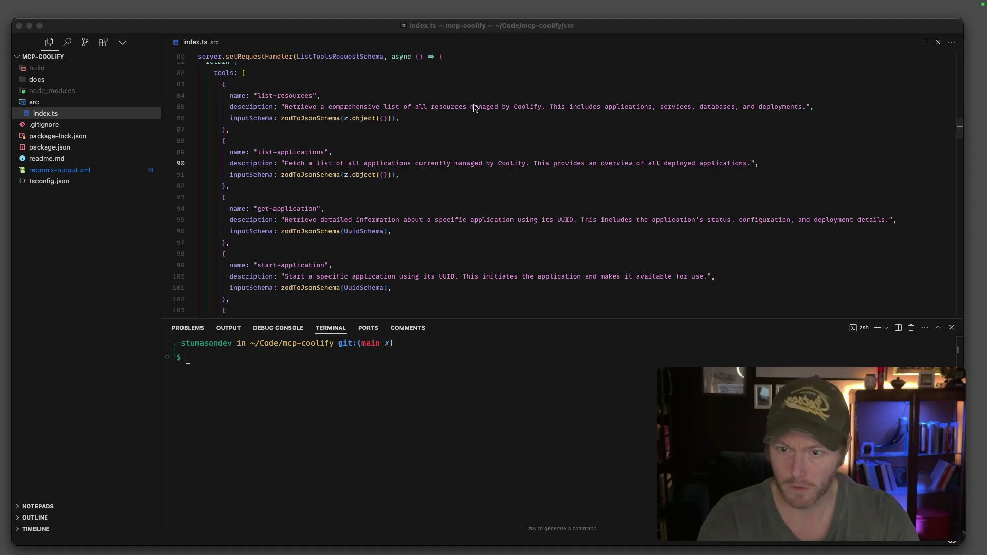
Switch to Claude and review the coolify and github MCP servers in its developer settings.
{"action": "key", "text": "super+Tab"}
{"action": "left_click", "coordinate": [67, 6]}
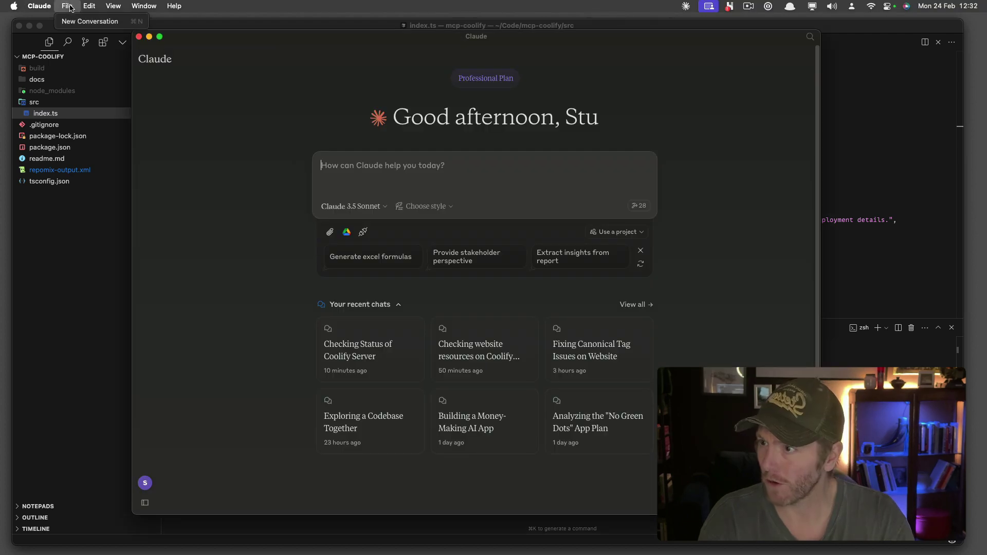
{"action": "mouse_move", "coordinate": [31, 7]}
{"action": "left_click", "coordinate": [43, 38]}
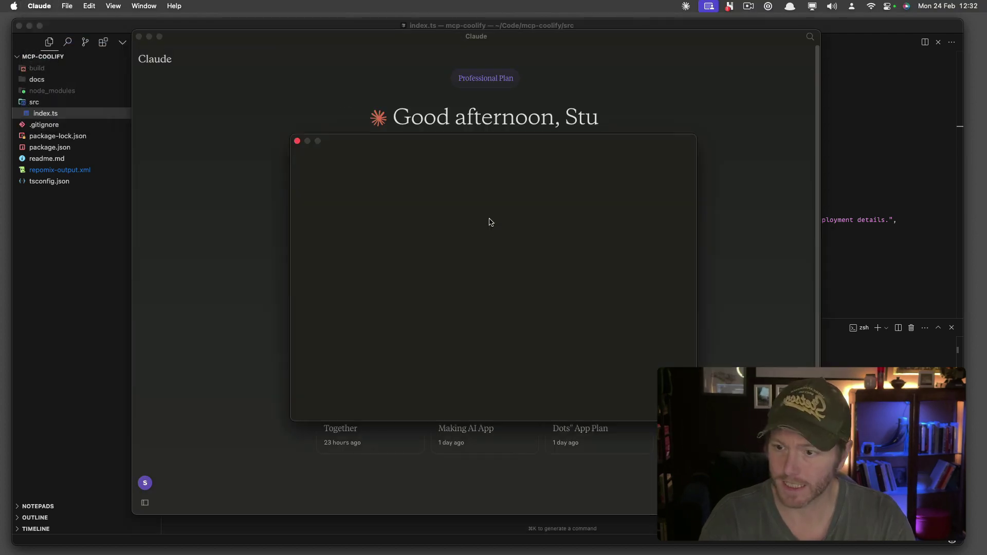
{"action": "left_click", "coordinate": [325, 184]}
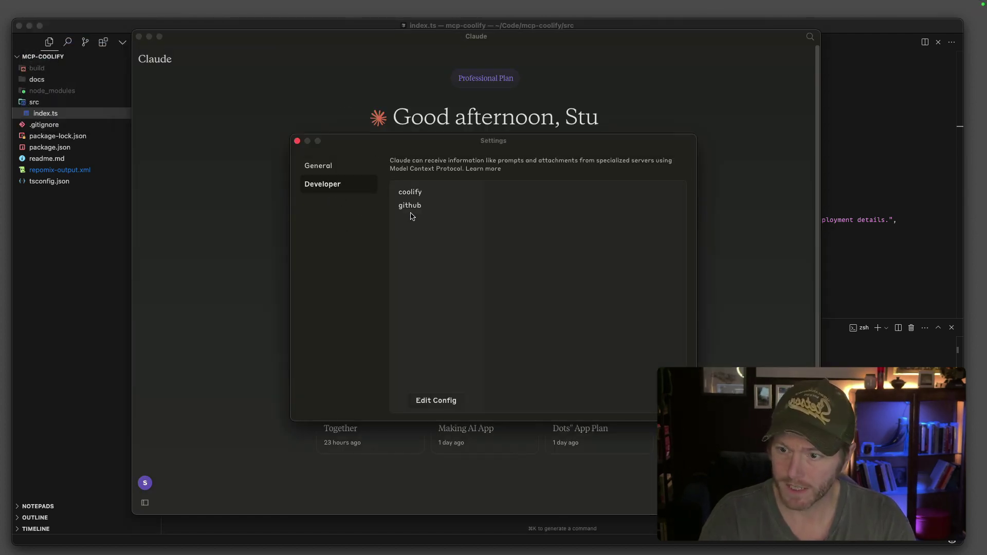
{"action": "left_click", "coordinate": [418, 194]}
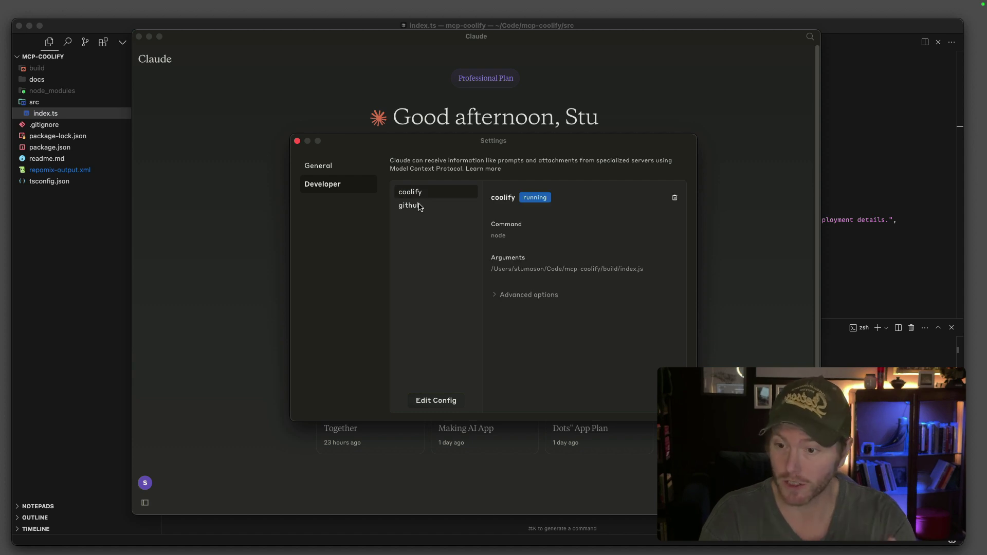
{"action": "left_click", "coordinate": [439, 206]}
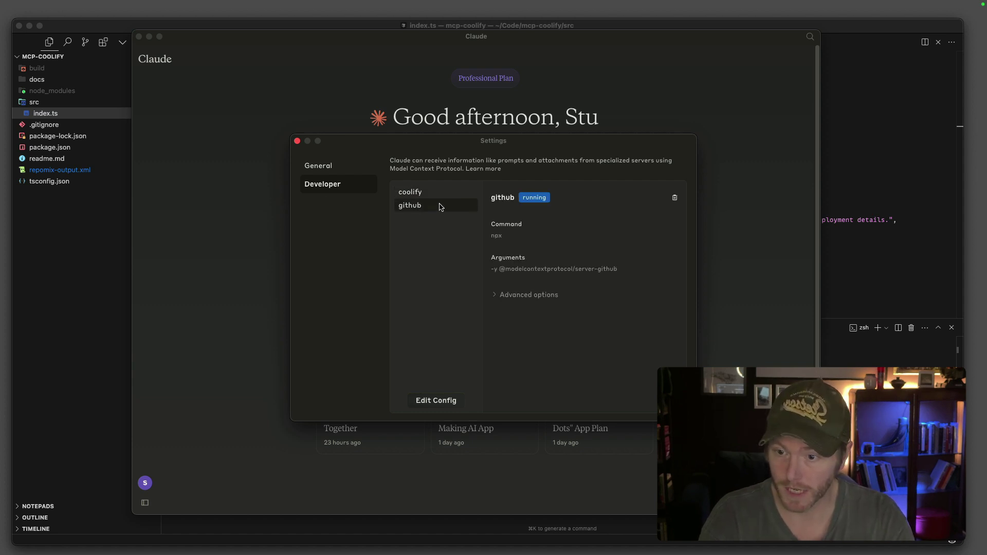
{"action": "left_click", "coordinate": [440, 196]}
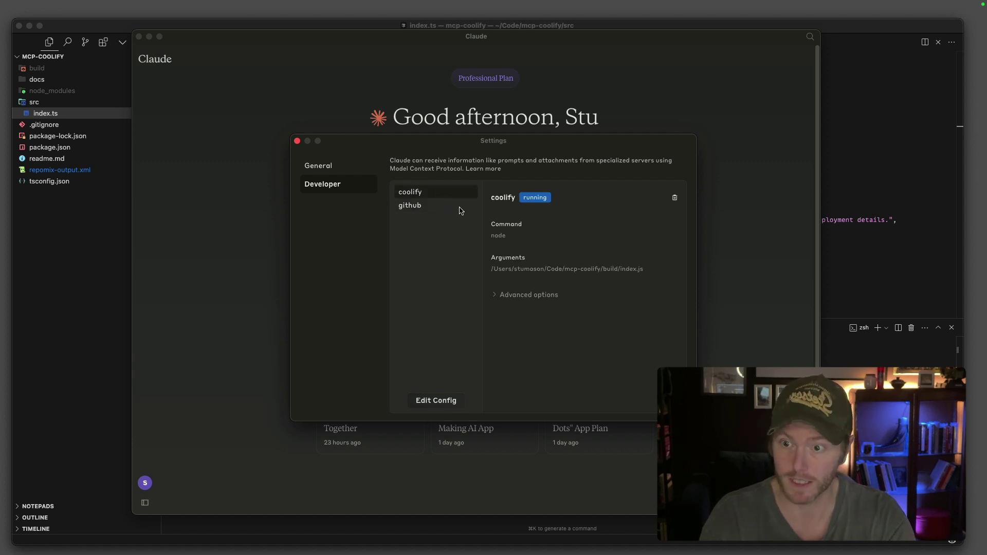
Open claude_desktop_config.json in the code editor, examine its coolify and github server entries, and close the file.
{"action": "left_click", "coordinate": [439, 401]}
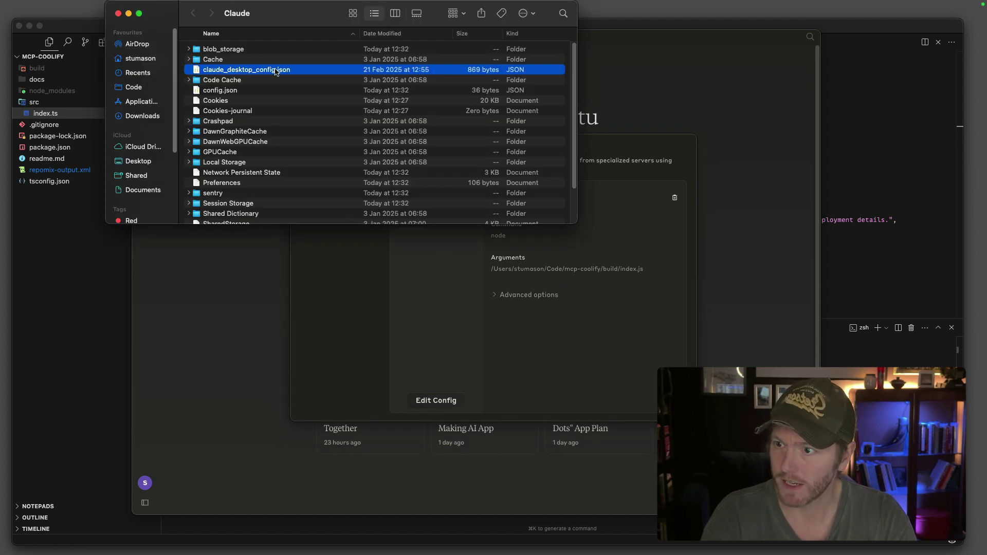
{"action": "key", "text": "super+w"}
{"action": "left_click", "coordinate": [854, 29]}
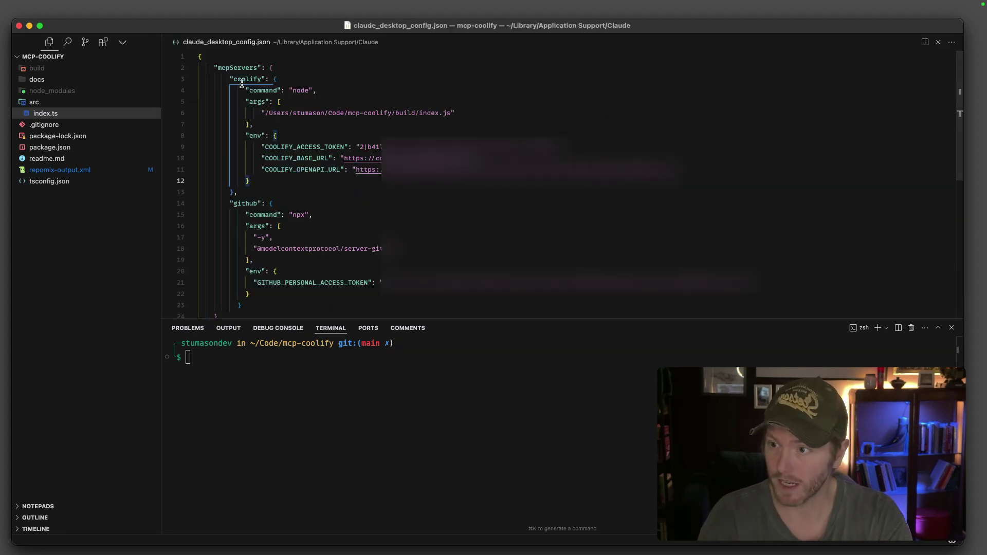
{"action": "double_click", "coordinate": [241, 80]}
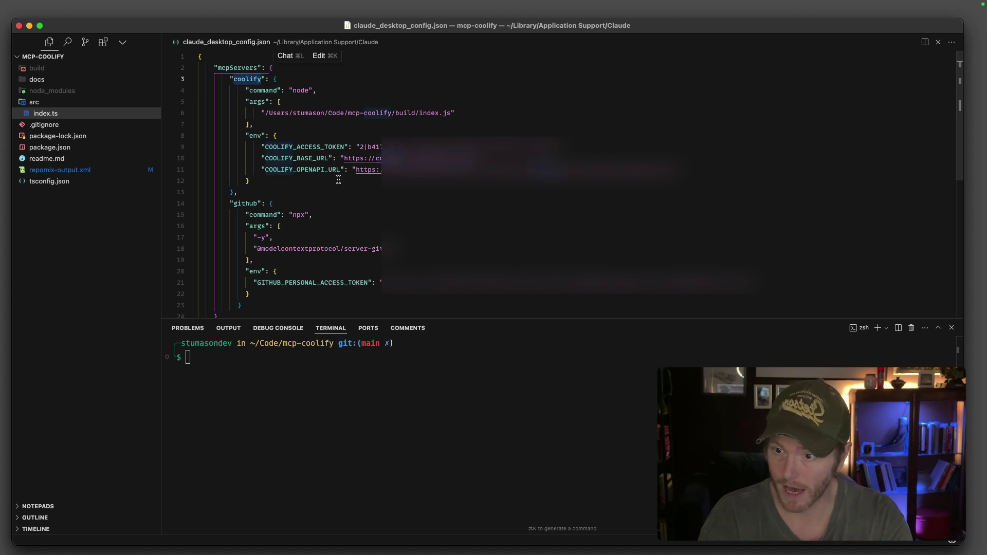
{"action": "double_click", "coordinate": [245, 204]}
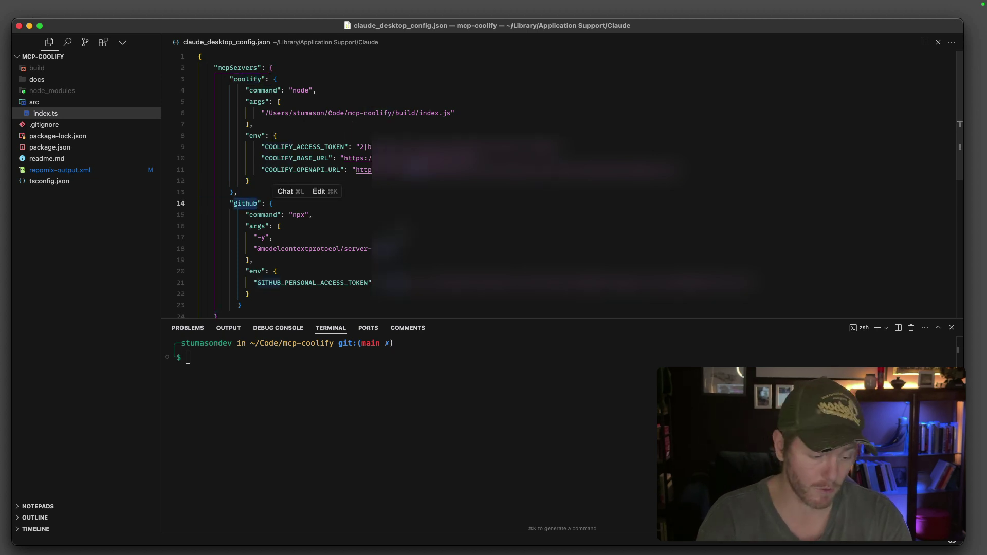
{"action": "key", "text": "super+w"}
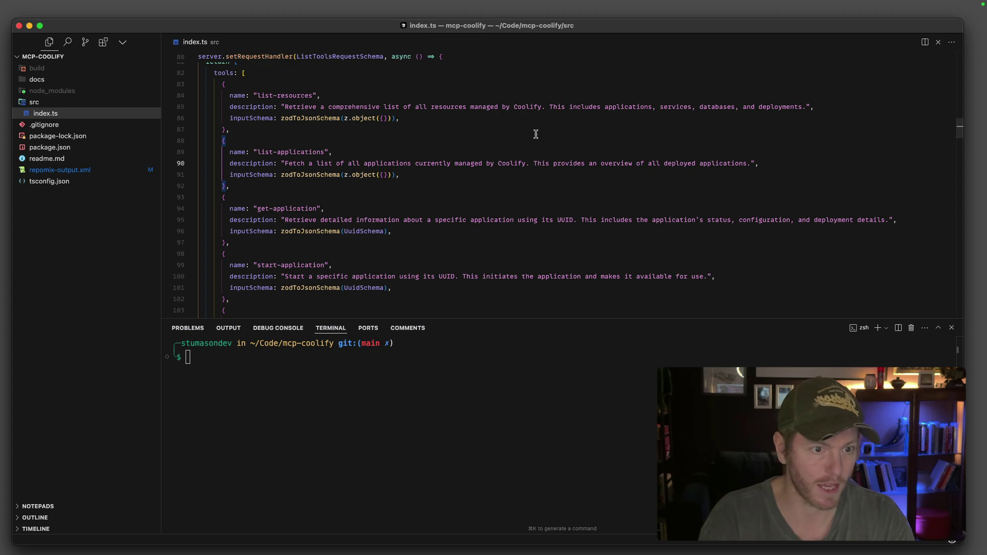
Switch back to Claude and look through the available MCP tools from the coolify and github servers.
{"action": "key", "text": "super+Tab"}
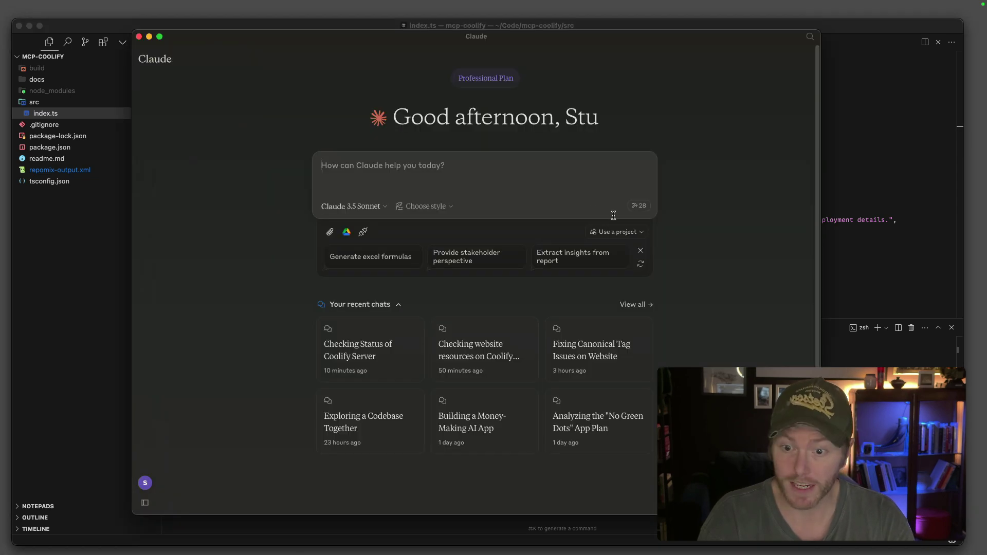
{"action": "left_click", "coordinate": [639, 206]}
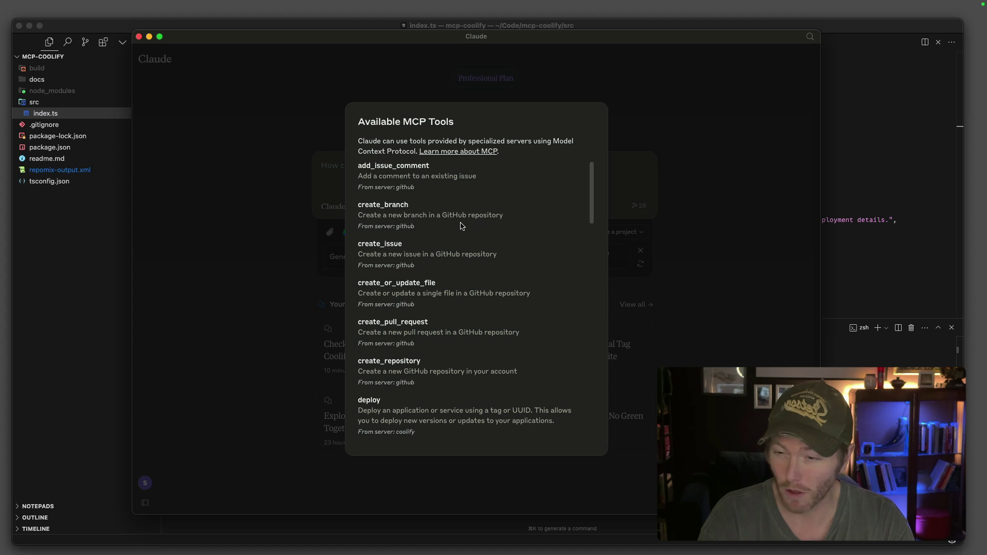
{"action": "scroll", "coordinate": [461, 226], "scroll_direction": "down", "scroll_amount": 5}
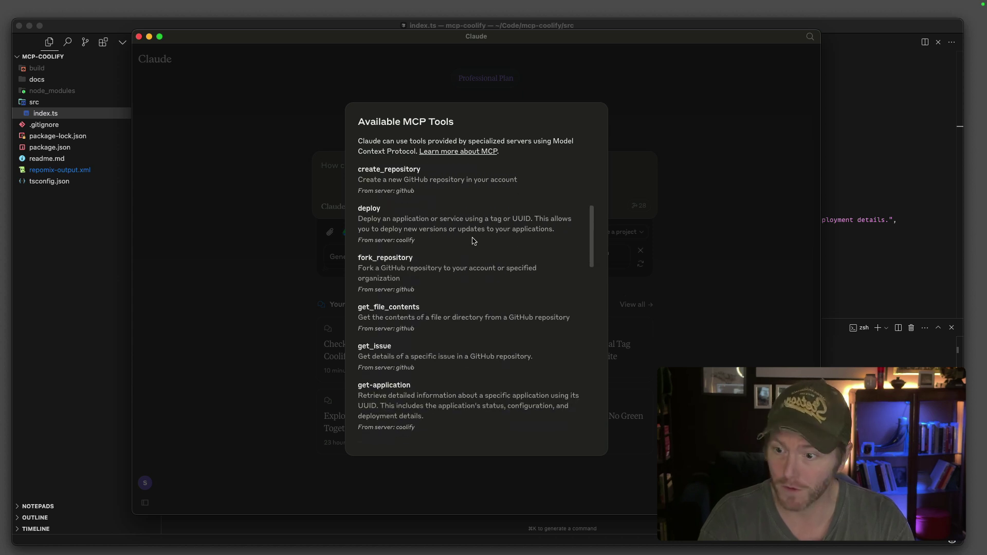
{"action": "scroll", "coordinate": [473, 241], "scroll_direction": "down", "scroll_amount": 6}
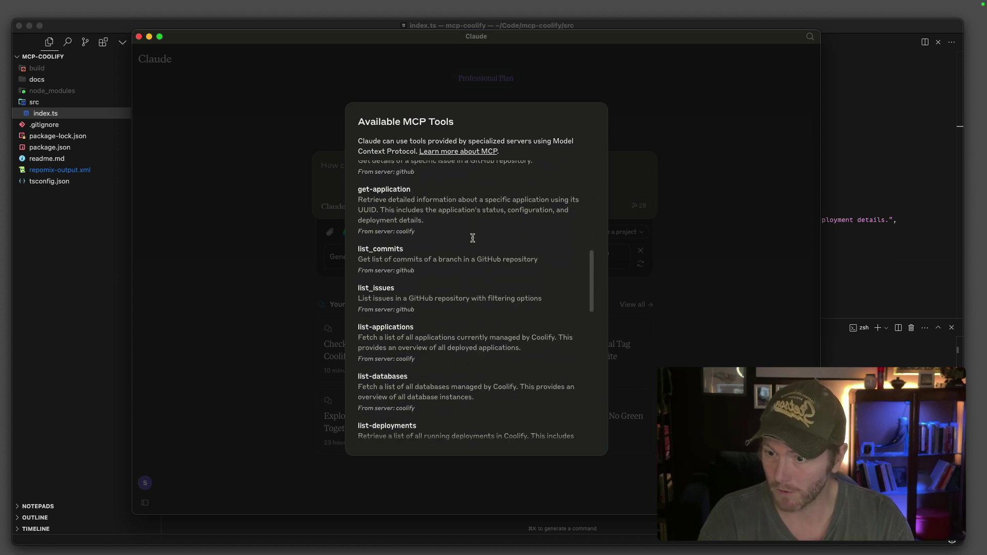
{"action": "scroll", "coordinate": [462, 348], "scroll_direction": "down", "scroll_amount": 10}
{"action": "scroll", "coordinate": [390, 231], "scroll_direction": "up", "scroll_amount": 4}
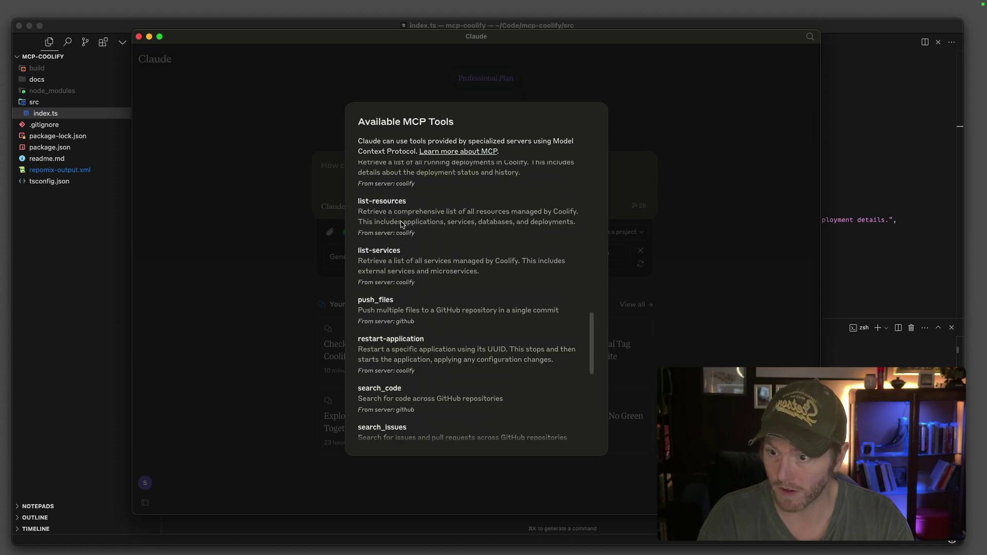
{"action": "left_click", "coordinate": [736, 156]}
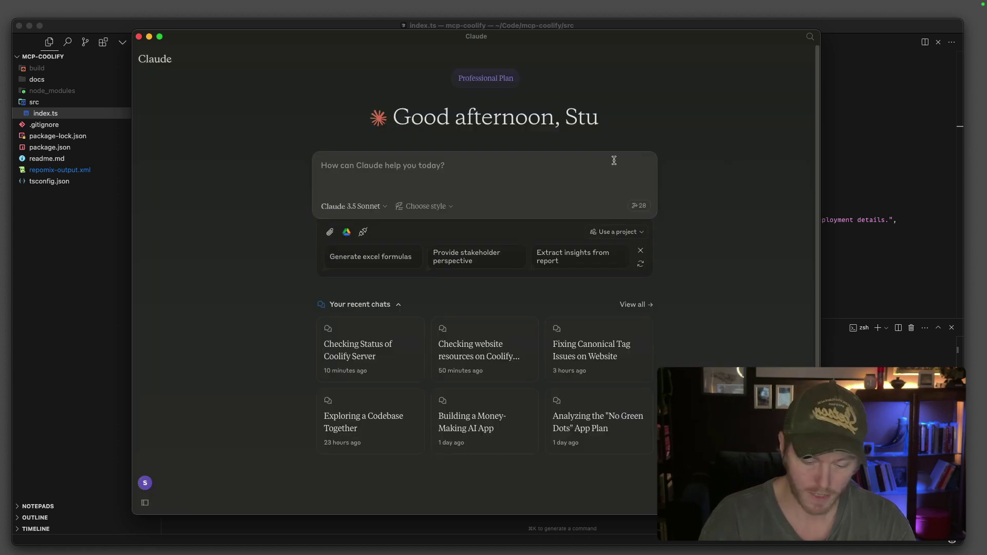
Ask Claude "How is my coolify server getting on?" and allow the coolify list-resources tool for this chat.
{"action": "type", "text": "How is my coolify server getting on?"}
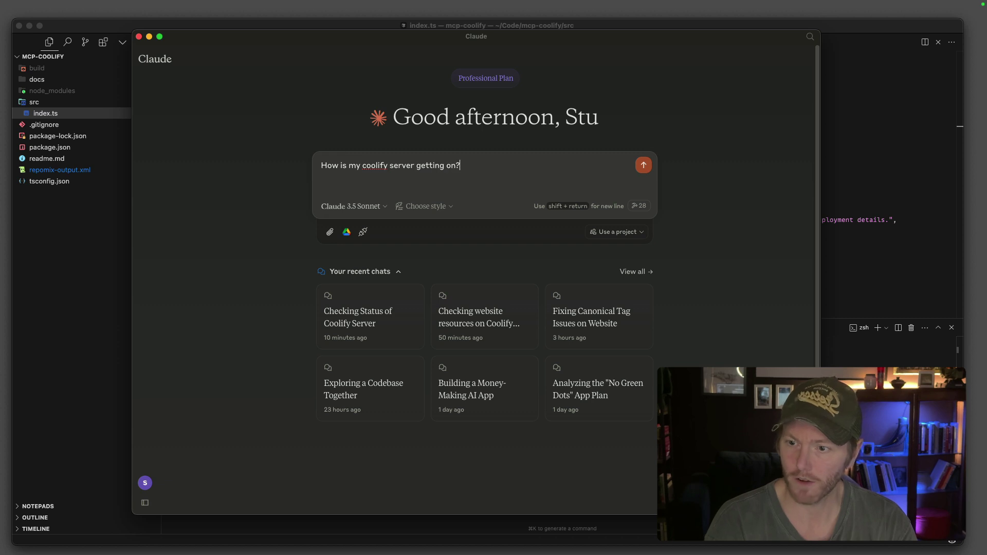
{"action": "key", "text": "Return"}
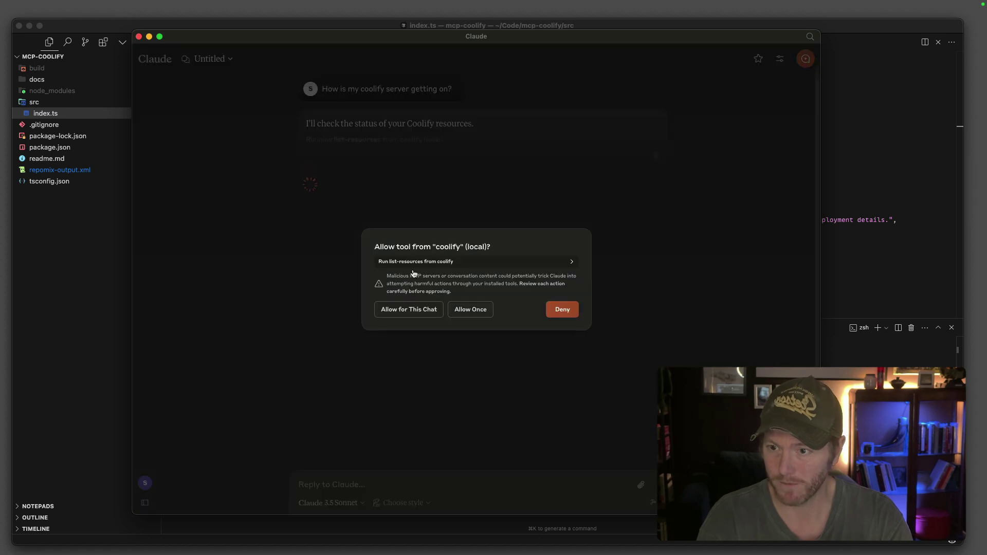
{"action": "left_click", "coordinate": [405, 311]}
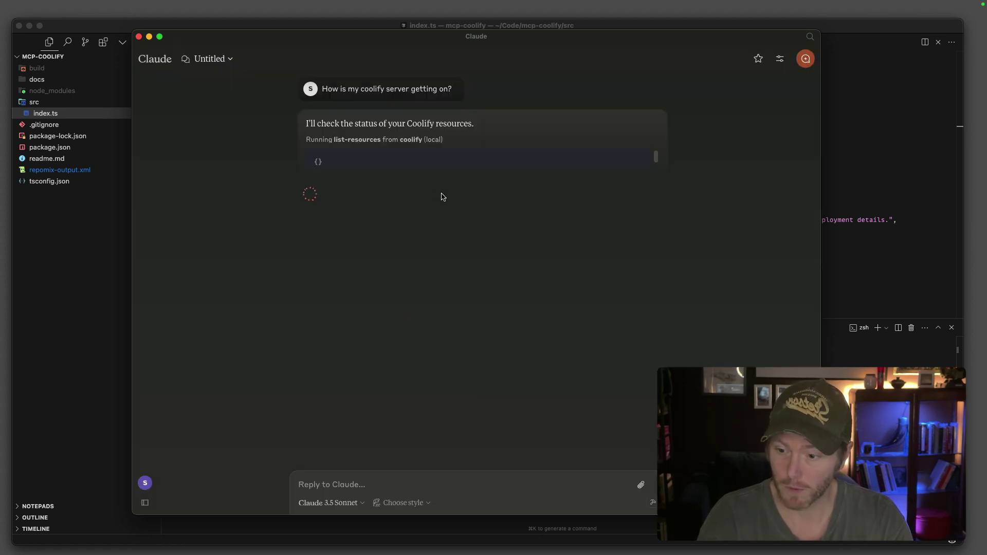
{"action": "left_click_drag", "start_coordinate": [476, 36], "coordinate": [568, 32]}
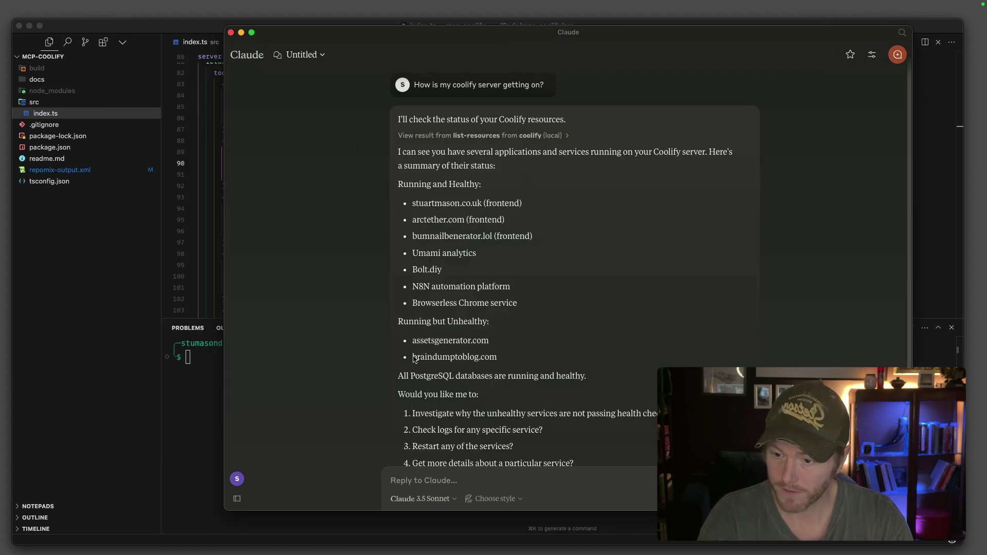
Review the unhealthy applications in the reply and ask "Can you take a closer look at braindumptoblog.com?".
{"action": "triple_click", "coordinate": [443, 263]}
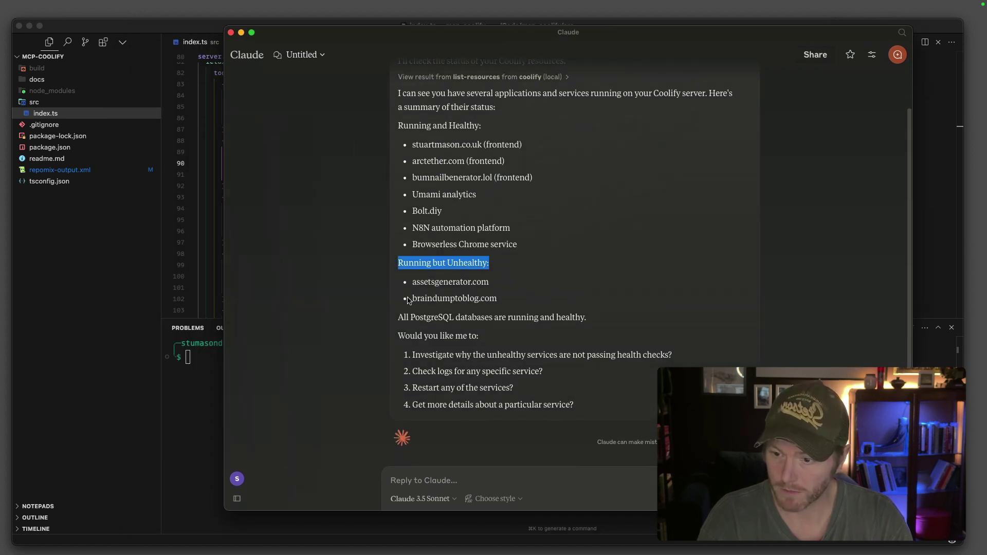
{"action": "left_click_drag", "start_coordinate": [409, 301], "coordinate": [555, 301]}
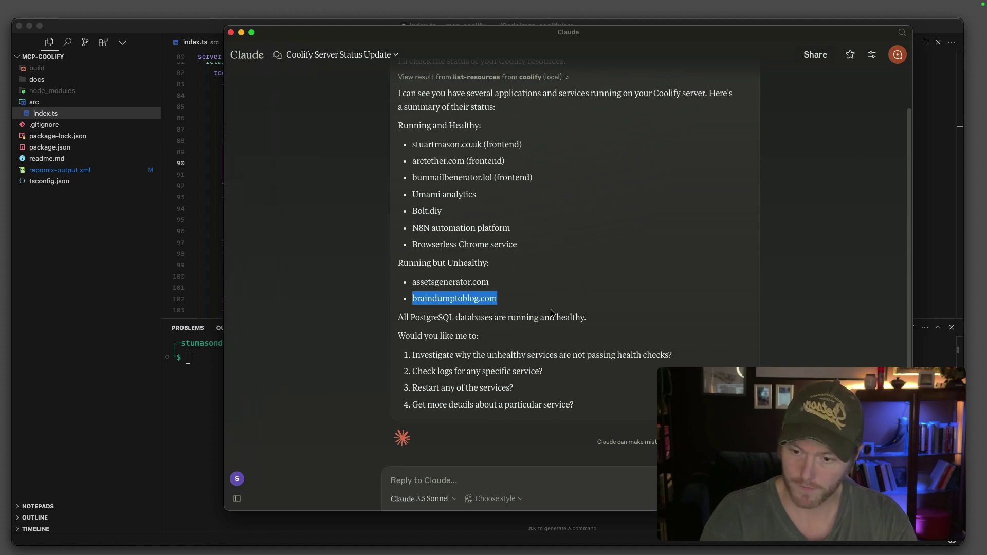
{"action": "left_click", "coordinate": [537, 473]}
{"action": "type", "text": "Can you take a"}
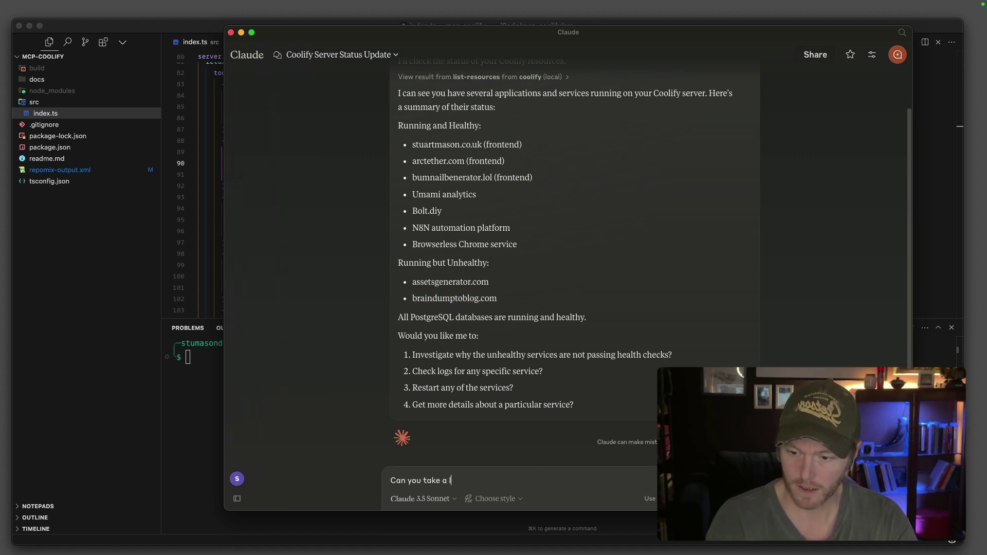
{"action": "type", "text": " closer look at "}
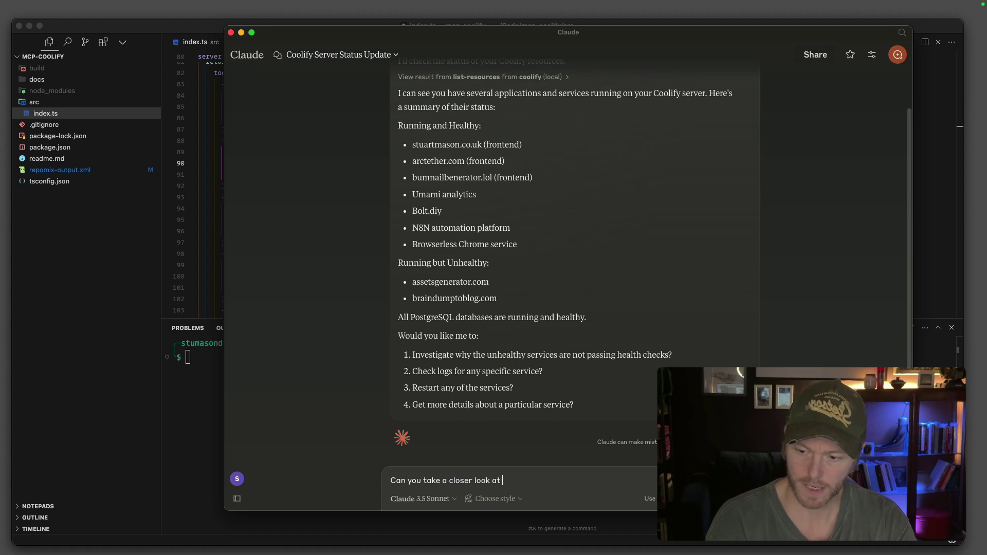
{"action": "type", "text": "braindumptoblog.com?"}
{"action": "key", "text": "Return"}
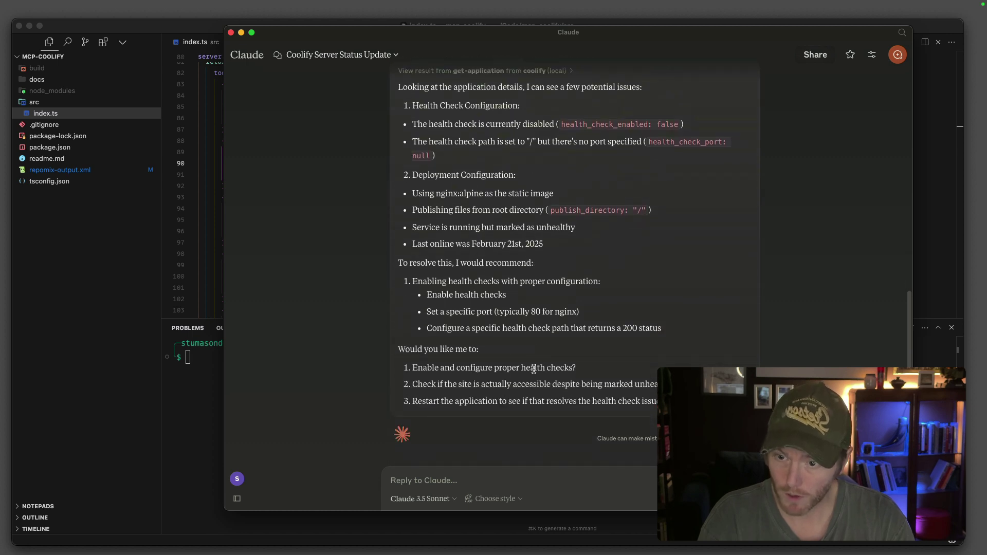
Ask to look at the codebase, create a new branch, add a health-check route and put it into a PR; allow create_branch for this chat.
{"action": "left_click", "coordinate": [525, 470]}
{"action": "type", "text": "Le't"}
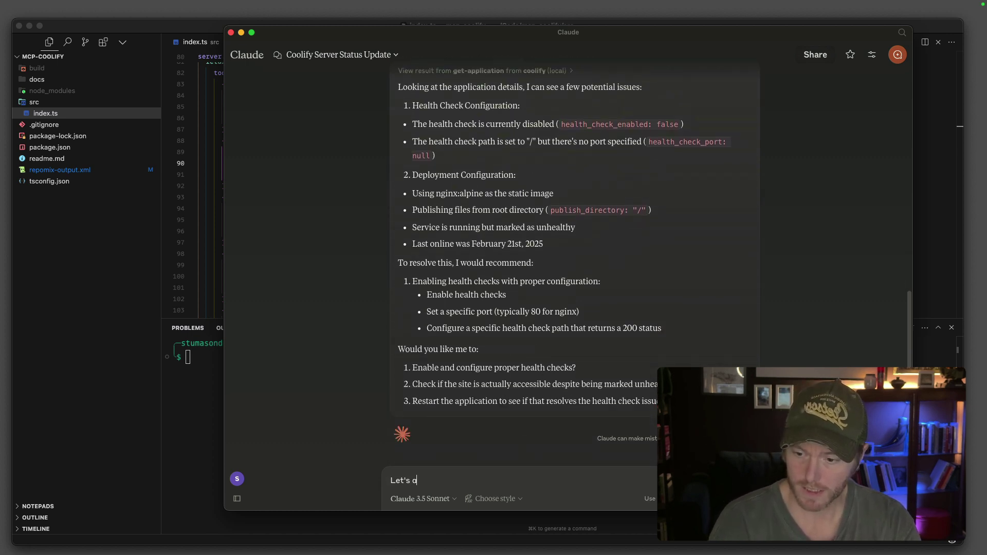
{"action": "key", "text": "BackSpace"}
{"action": "type", "text": "lo"}
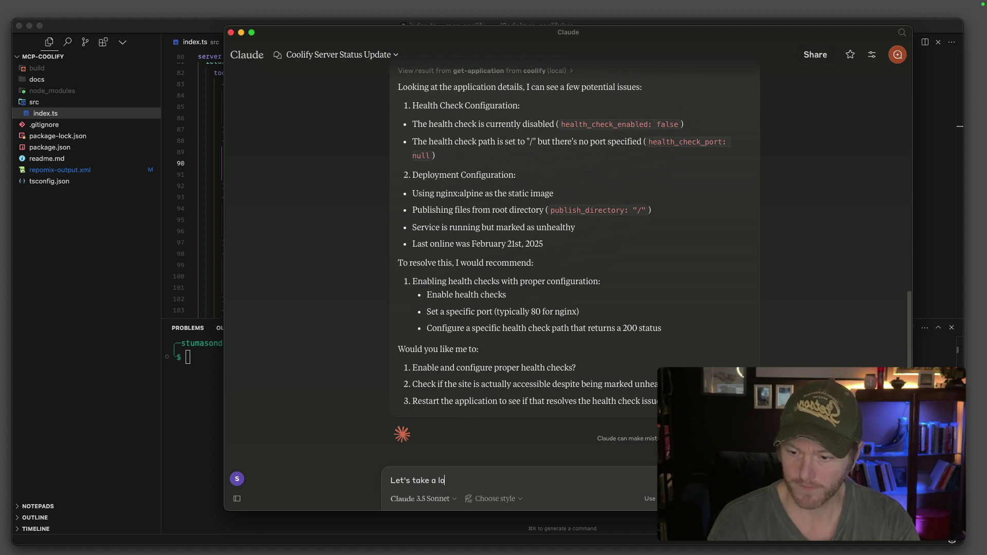
{"action": "type", "text": "ok at teh"}
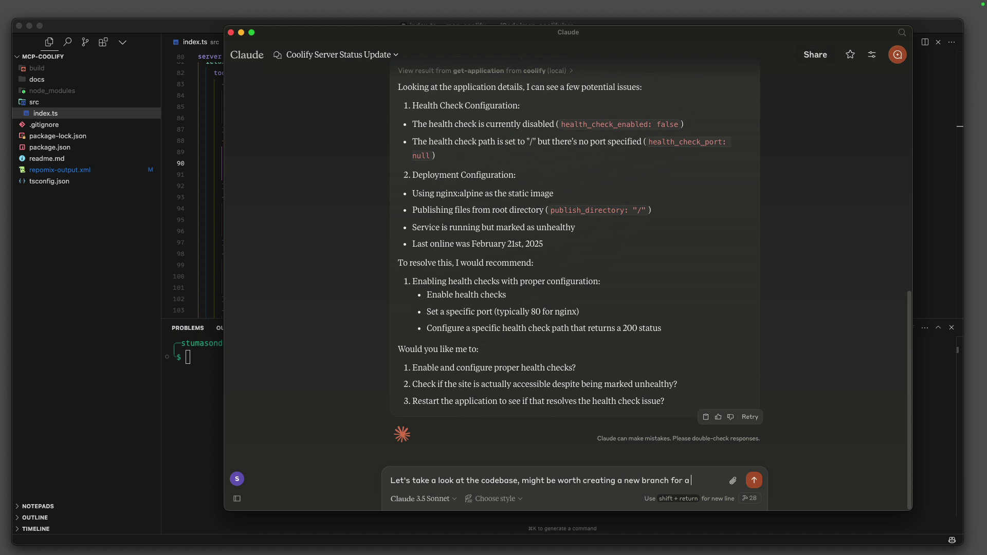
{"action": "type", "text": "-check route"}
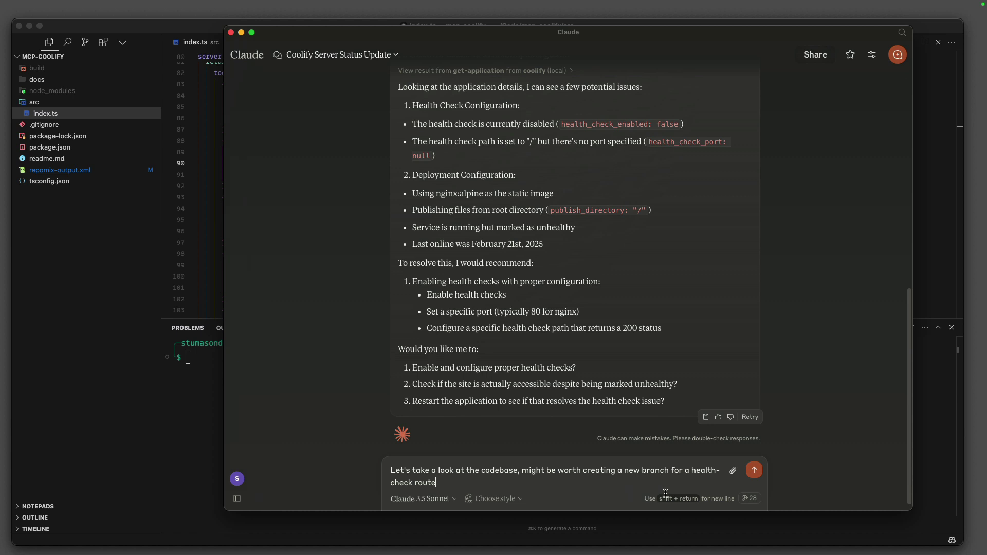
{"action": "left_click_drag", "start_coordinate": [665, 493], "coordinate": [668, 473]}
{"action": "type", "text": ","}
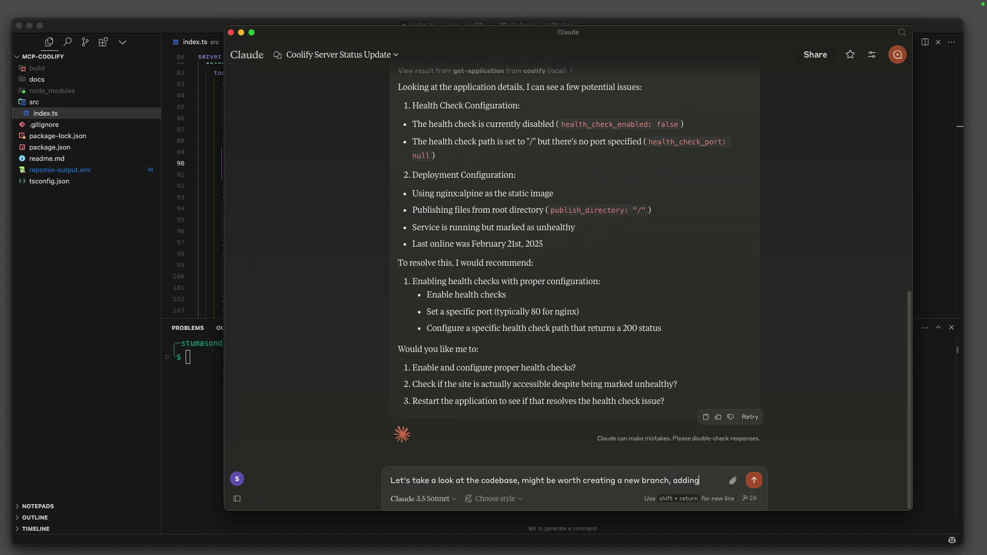
{"action": "type", "text": " adding a health-check route, and putting that change into"}
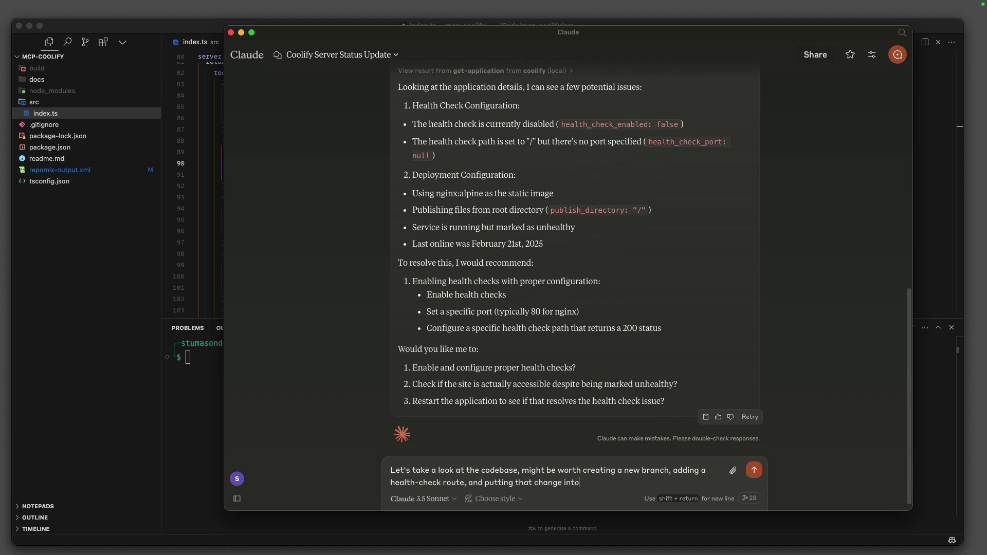
{"action": "type", "text": "?"}
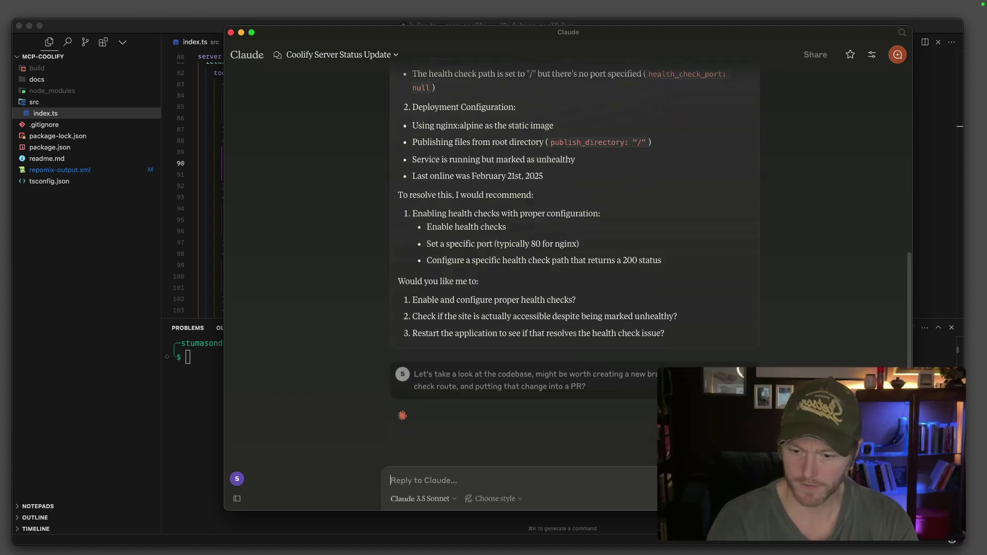
{"action": "key", "text": "Return"}
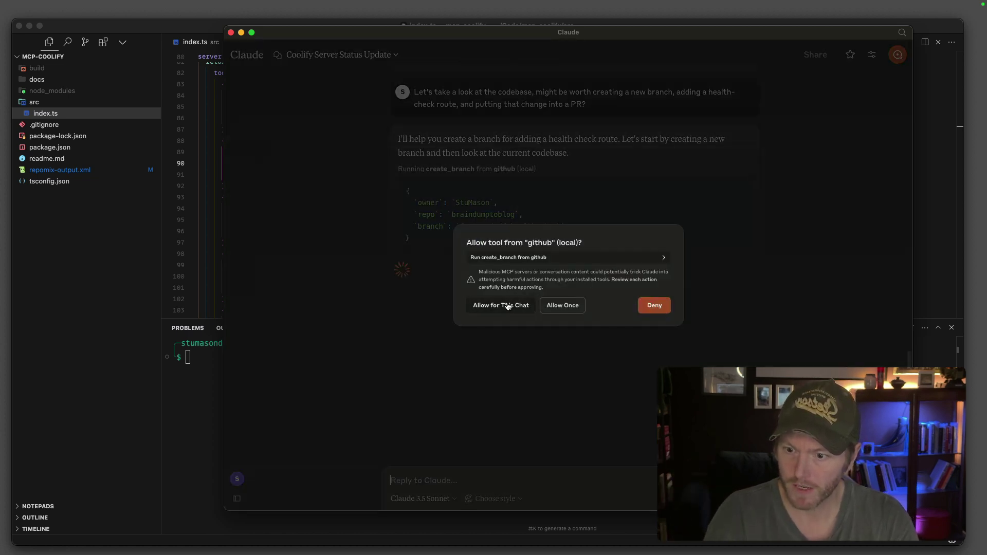
{"action": "left_click", "coordinate": [507, 306]}
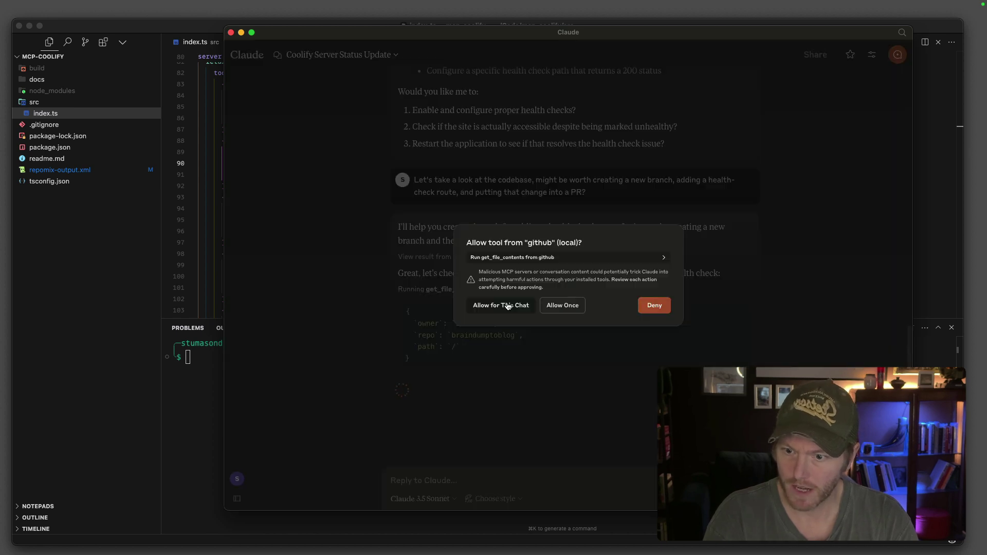
Allow the github tools get_file_contents, create_or_update_file and create_pull_request for this chat so the health-check PR gets created.
{"action": "left_click", "coordinate": [507, 306]}
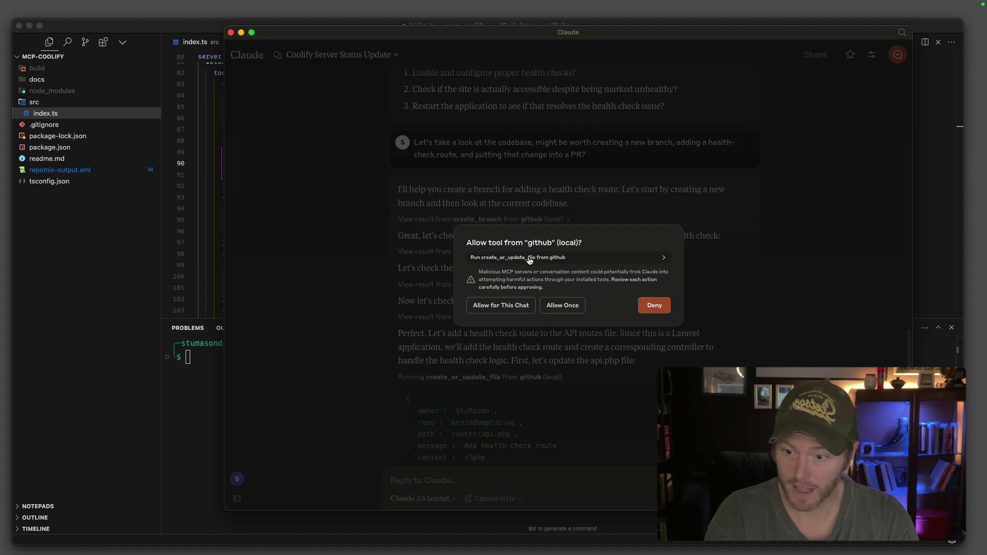
{"action": "left_click", "coordinate": [496, 306]}
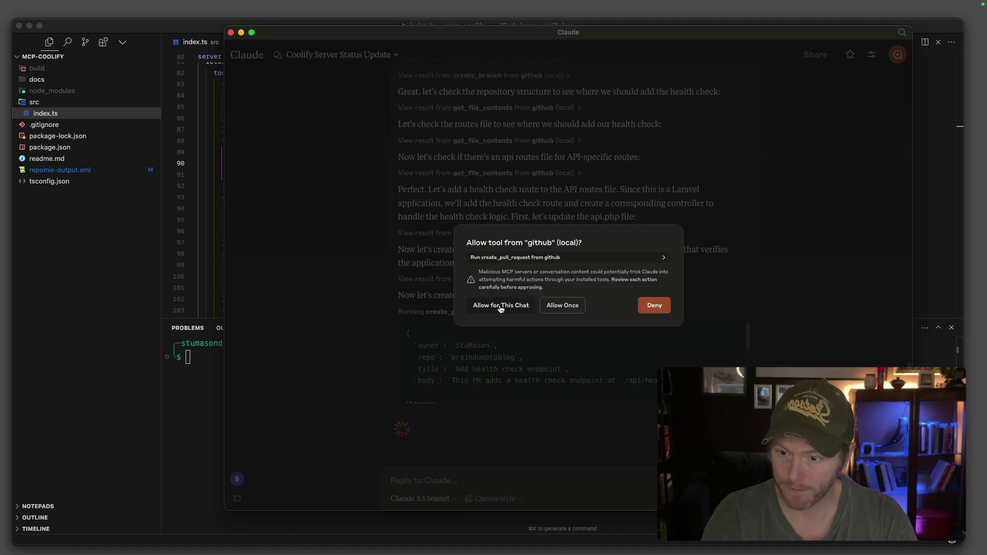
{"action": "left_click", "coordinate": [500, 308]}
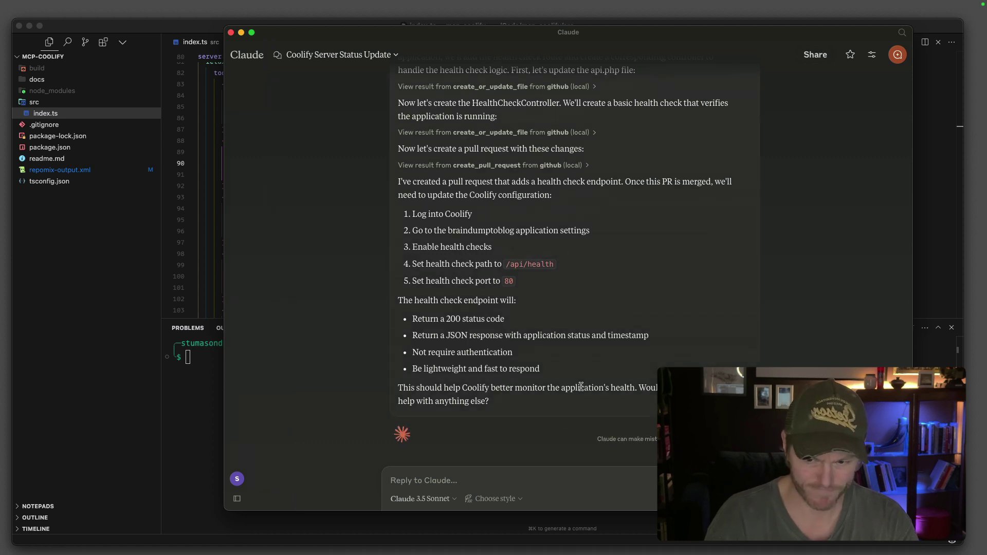
Ask Claude "Can you link me to the PR you created?".
{"action": "type", "text": "Con you link"}
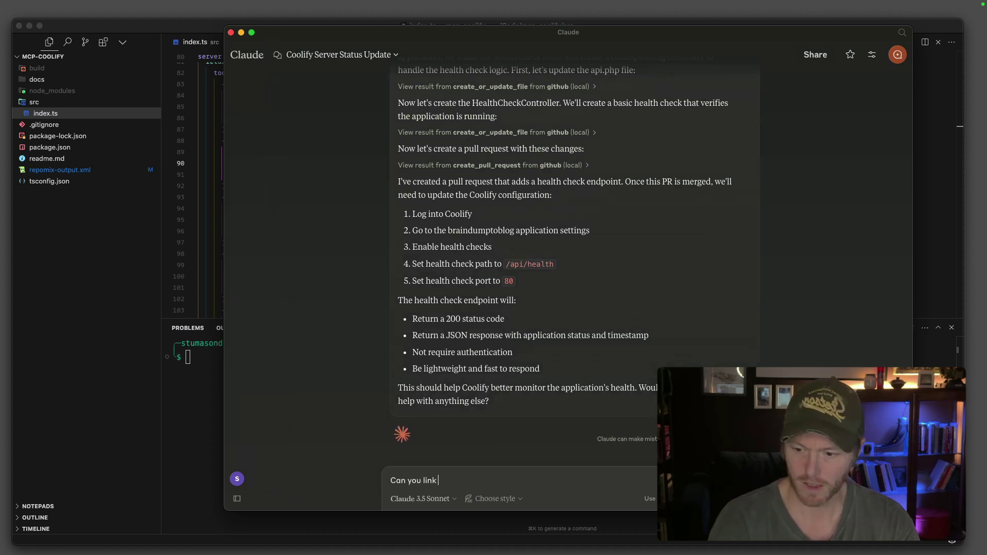
{"action": "type", "text": " me to thed"}
{"action": "key", "text": "BackSpace"}
{"action": "type", "text": "PR you create"}
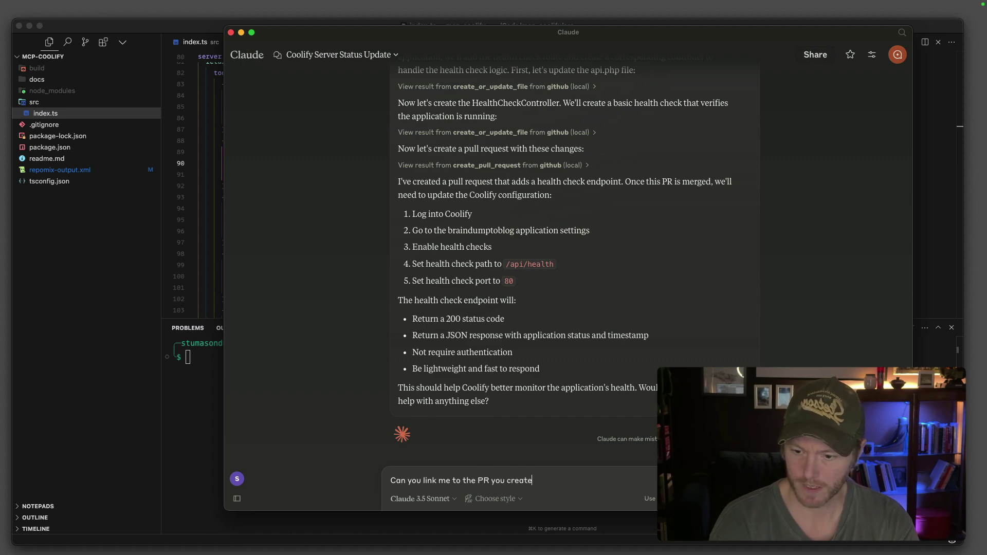
{"action": "key", "text": "Return"}
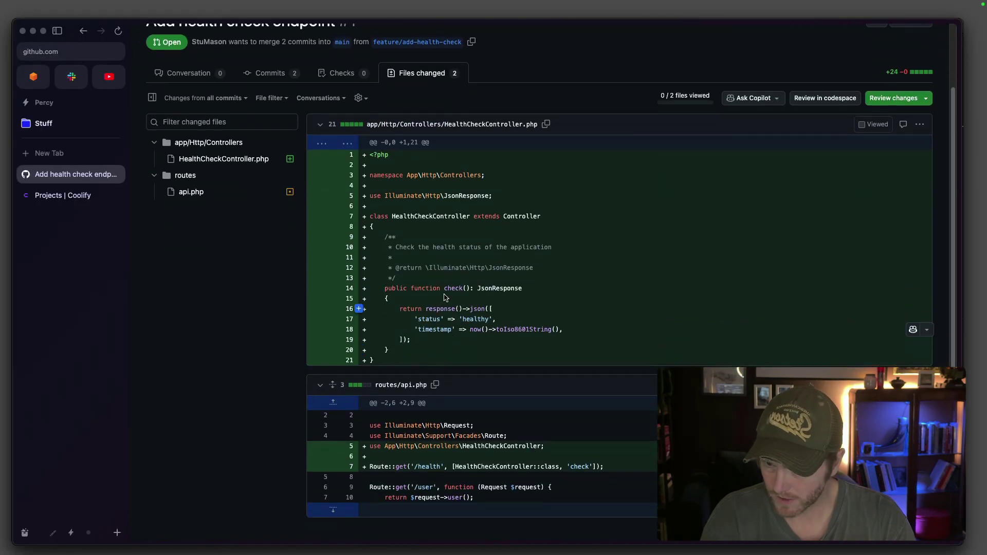
Review the pull request's changes to HealthCheckController.php and routes/api.php on GitHub.
{"action": "scroll", "coordinate": [445, 308], "scroll_direction": "down", "scroll_amount": 2}
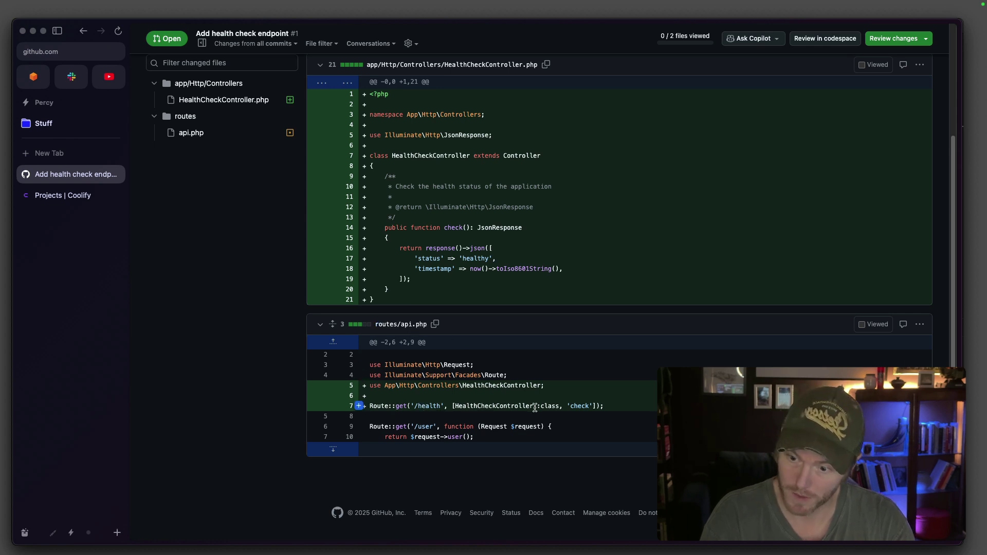
{"action": "scroll", "coordinate": [437, 357], "scroll_direction": "up", "scroll_amount": 2}
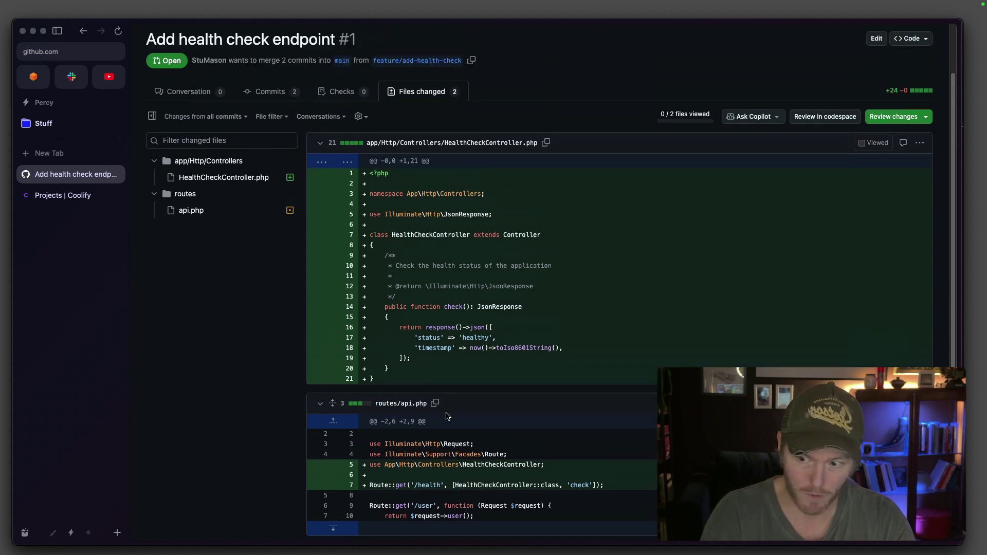
{"action": "scroll", "coordinate": [437, 358], "scroll_direction": "down", "scroll_amount": 2}
{"action": "scroll", "coordinate": [437, 357], "scroll_direction": "up", "scroll_amount": 3}
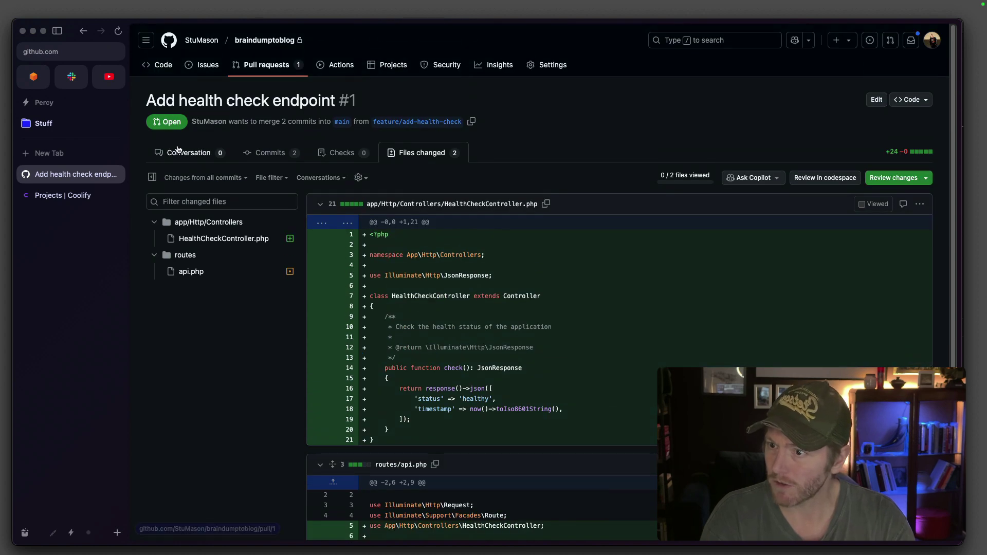
Switch back to Claude, ask it to update the application for the new health check endpoint without restarting, and allow update-application for this chat.
{"action": "key", "text": "super+Tab"}
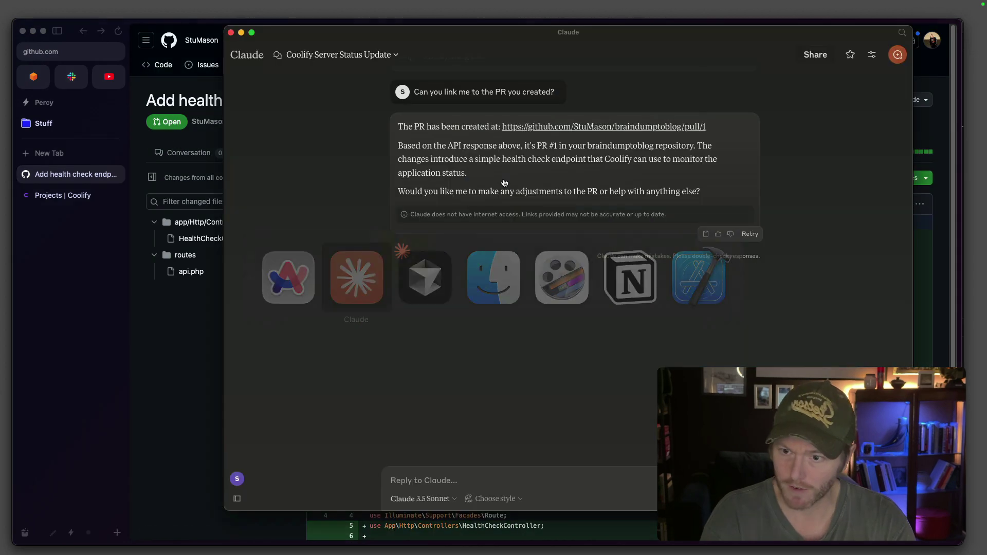
{"action": "scroll", "coordinate": [518, 167], "scroll_direction": "up", "scroll_amount": 5}
{"action": "scroll", "coordinate": [518, 168], "scroll_direction": "up", "scroll_amount": 2}
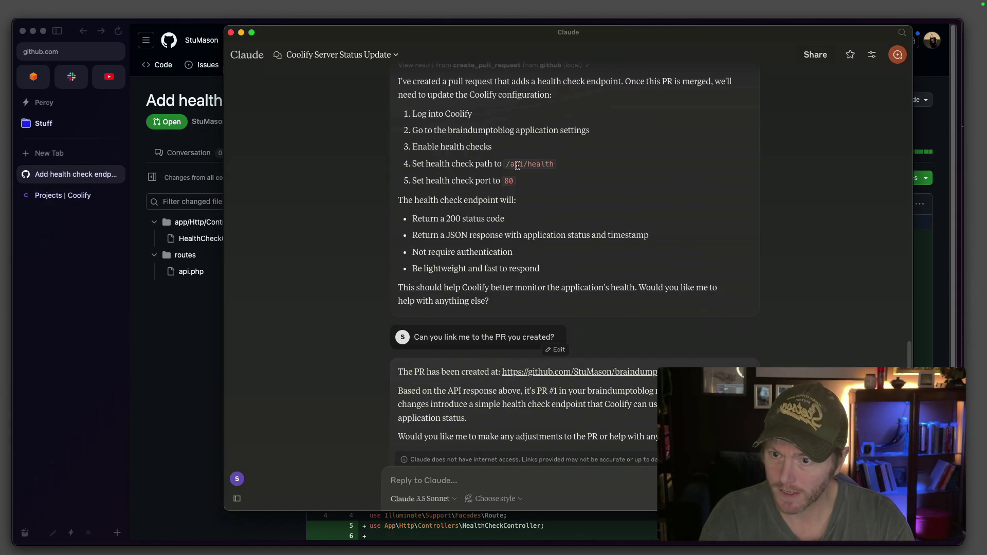
{"action": "scroll", "coordinate": [522, 264], "scroll_direction": "down", "scroll_amount": 5}
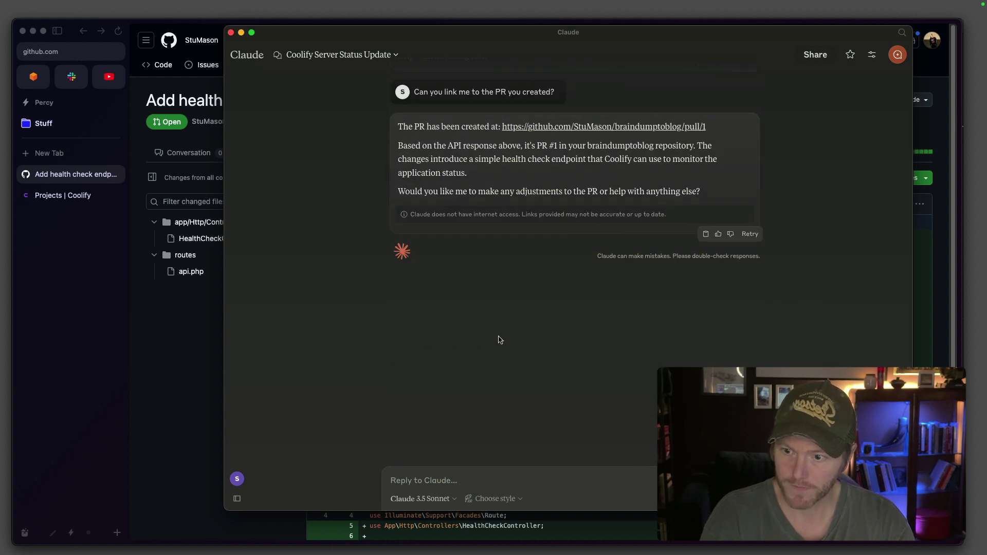
{"action": "scroll", "coordinate": [514, 288], "scroll_direction": "up", "scroll_amount": 4}
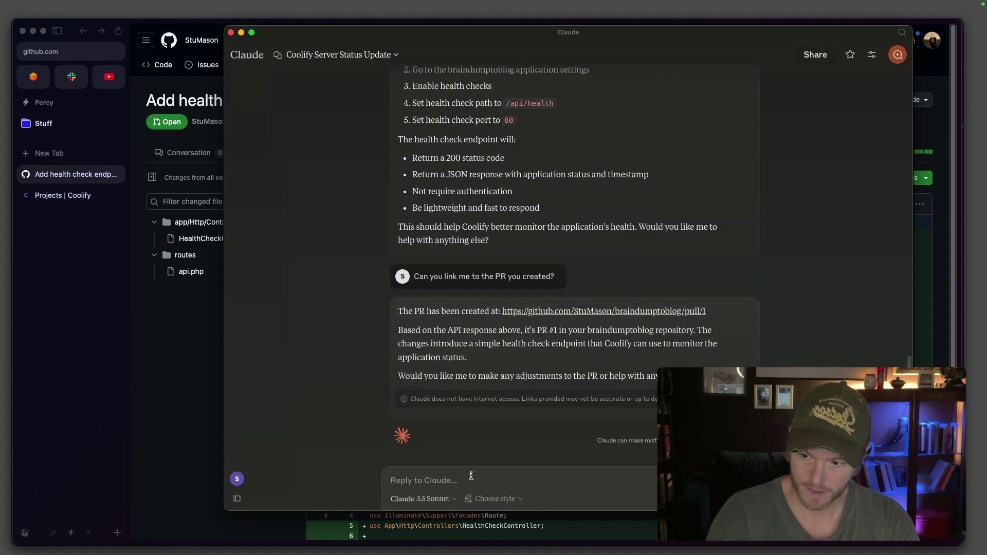
{"action": "type", "text": "OK, this lo"}
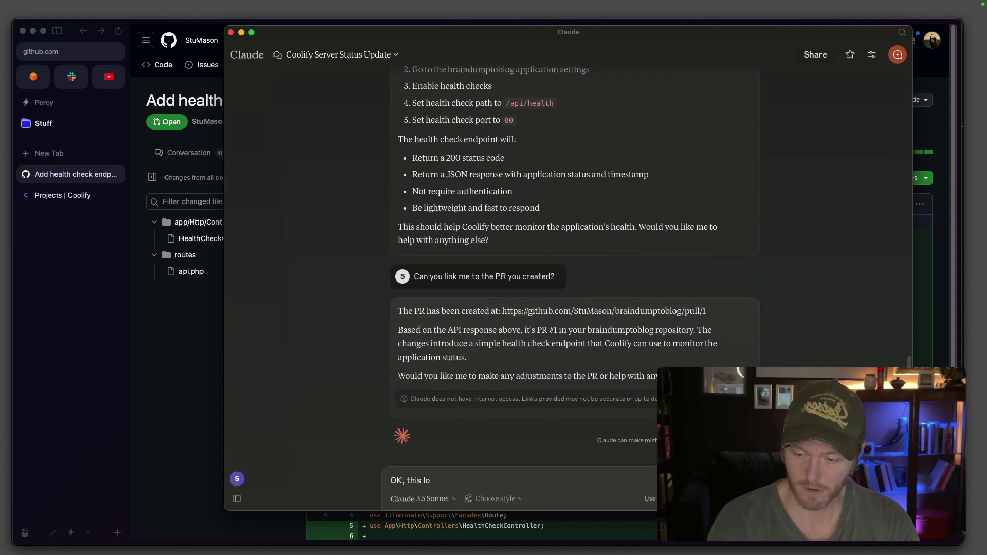
{"action": "type", "text": "oks grea"}
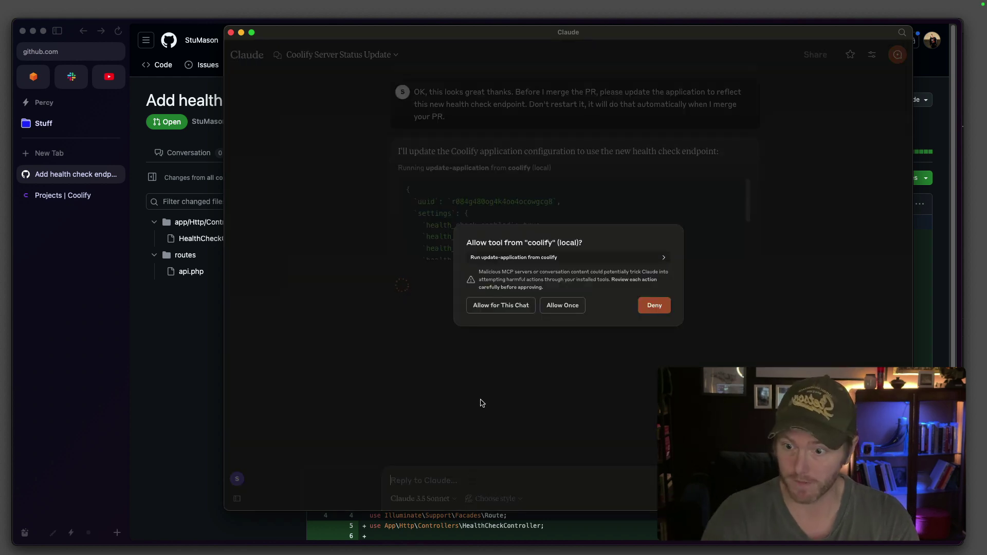
{"action": "left_click", "coordinate": [482, 308]}
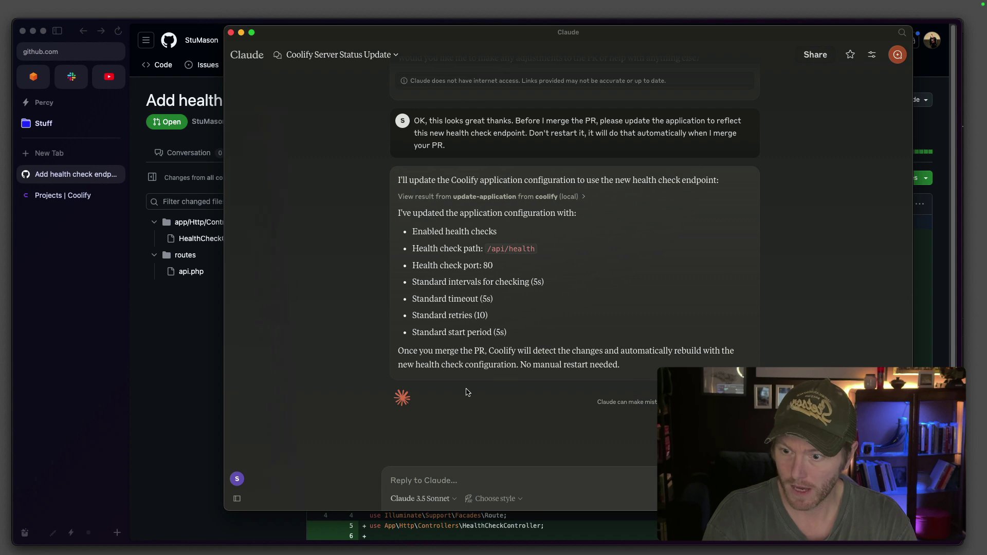
Switch to the browser and merge the "Add health check endpoint" pull request into main on GitHub.
{"action": "left_click", "coordinate": [205, 334]}
{"action": "scroll", "coordinate": [302, 352], "scroll_direction": "down", "scroll_amount": 3}
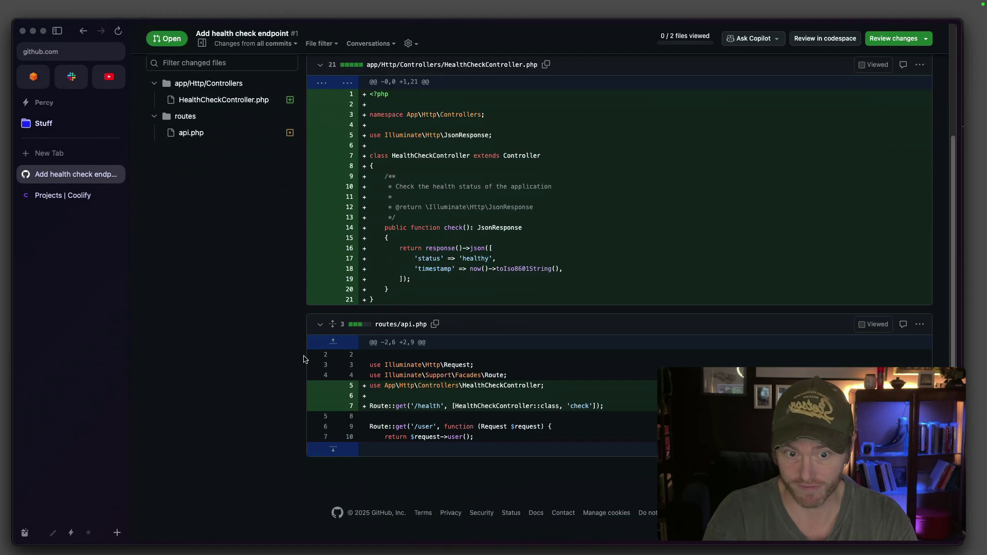
{"action": "scroll", "coordinate": [208, 285], "scroll_direction": "up", "scroll_amount": 3}
{"action": "left_click", "coordinate": [189, 153]}
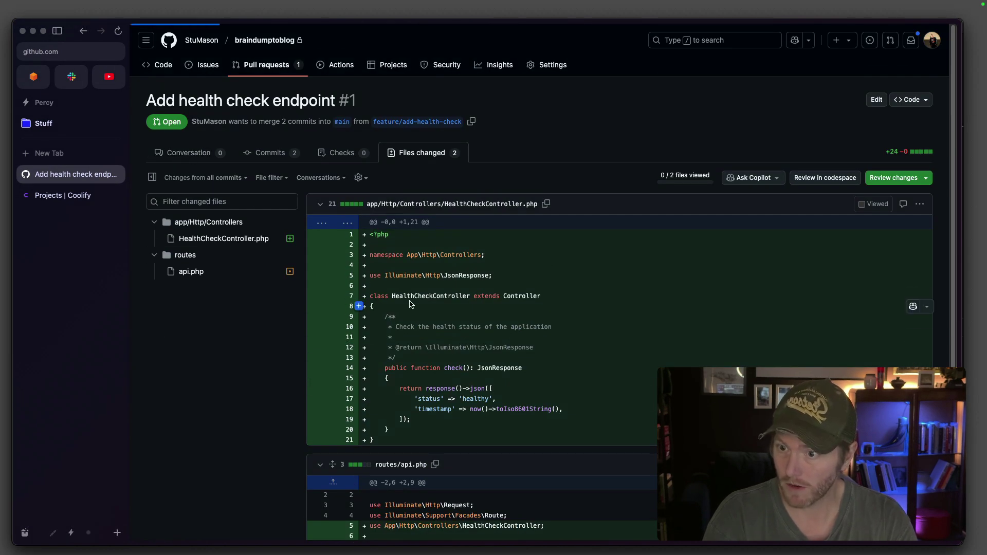
{"action": "scroll", "coordinate": [408, 304], "scroll_direction": "down", "scroll_amount": 5}
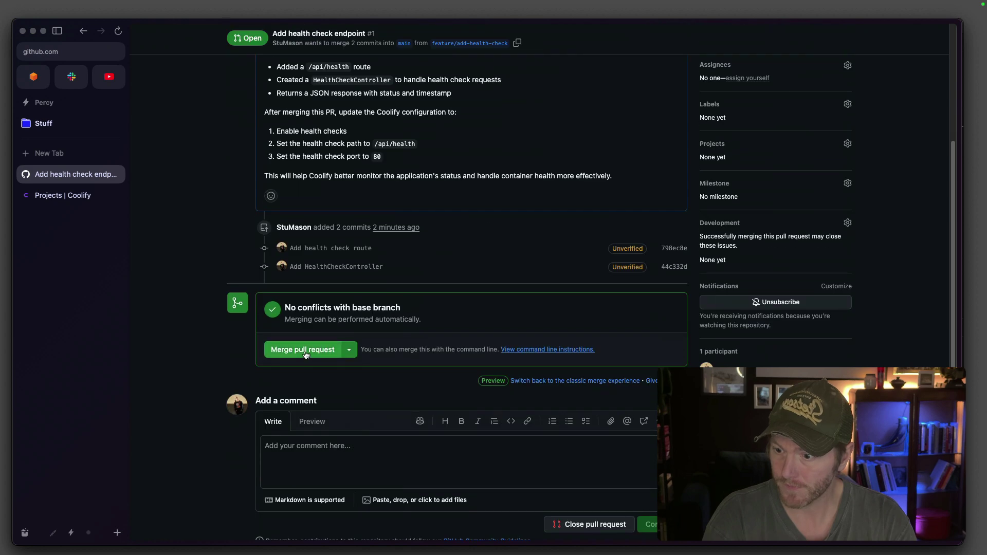
{"action": "left_click", "coordinate": [307, 352]}
{"action": "left_click", "coordinate": [287, 518]}
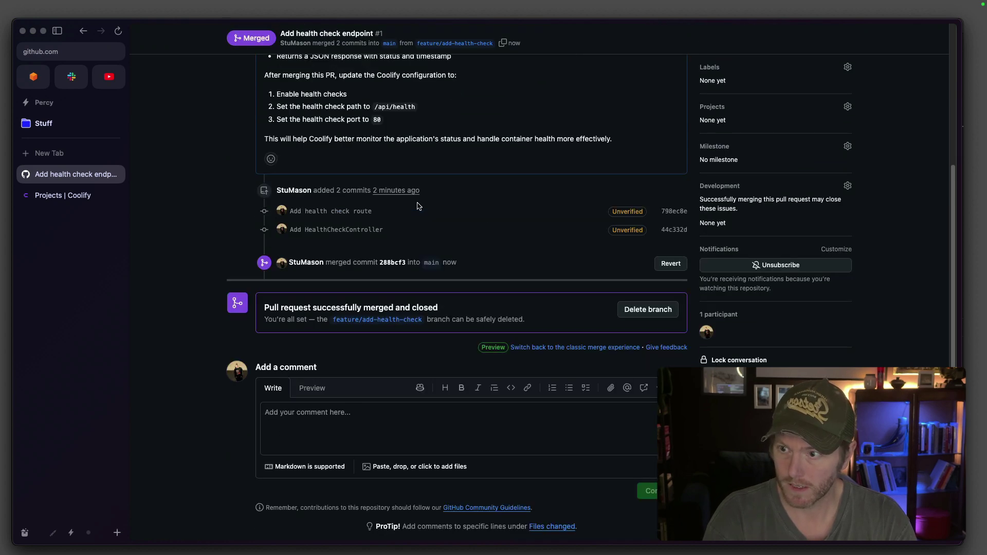
Switch to Coolify, open the application in the Braindumptoblog.com project, and check its deployments and healthcheck configuration.
{"action": "left_click", "coordinate": [82, 199]}
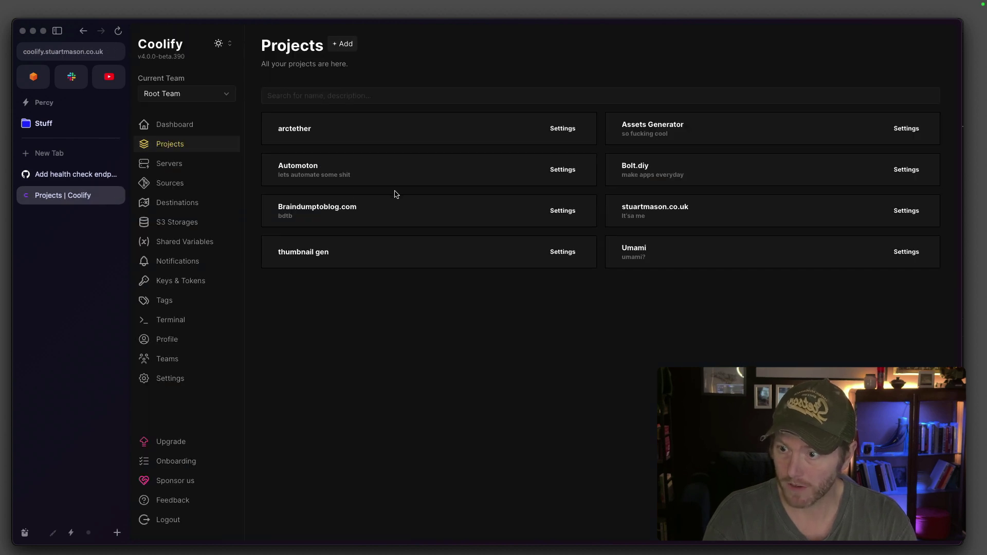
{"action": "left_click", "coordinate": [426, 224]}
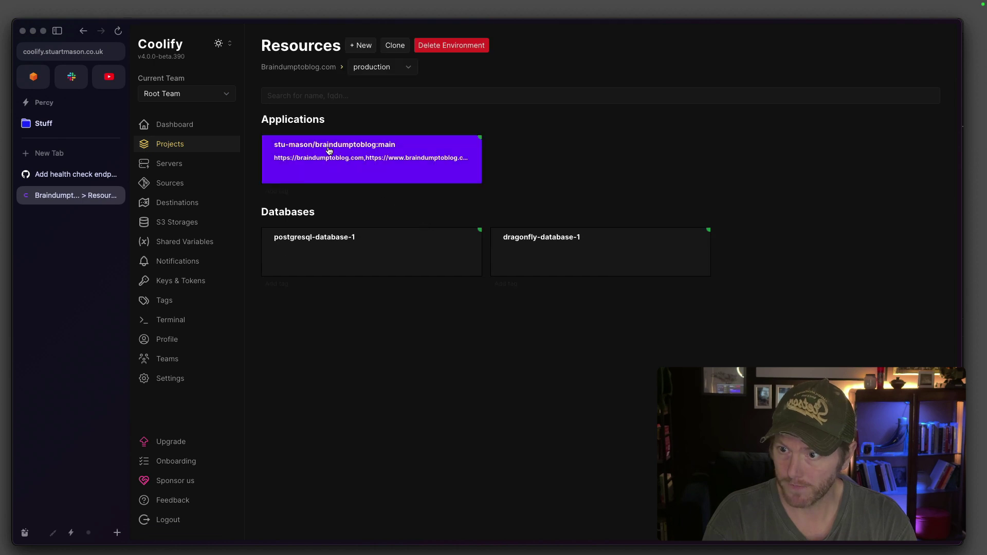
{"action": "left_click", "coordinate": [329, 150]}
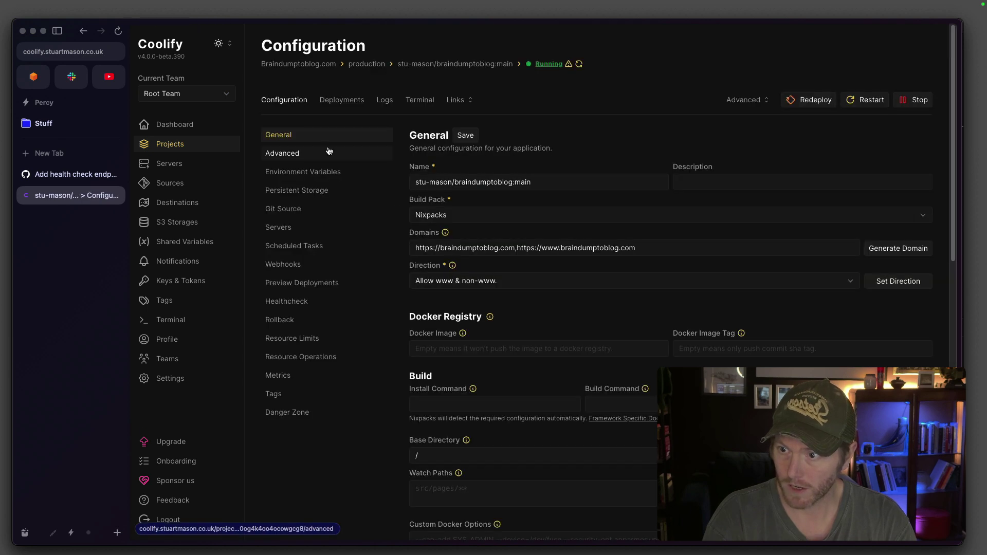
{"action": "left_click", "coordinate": [331, 101]}
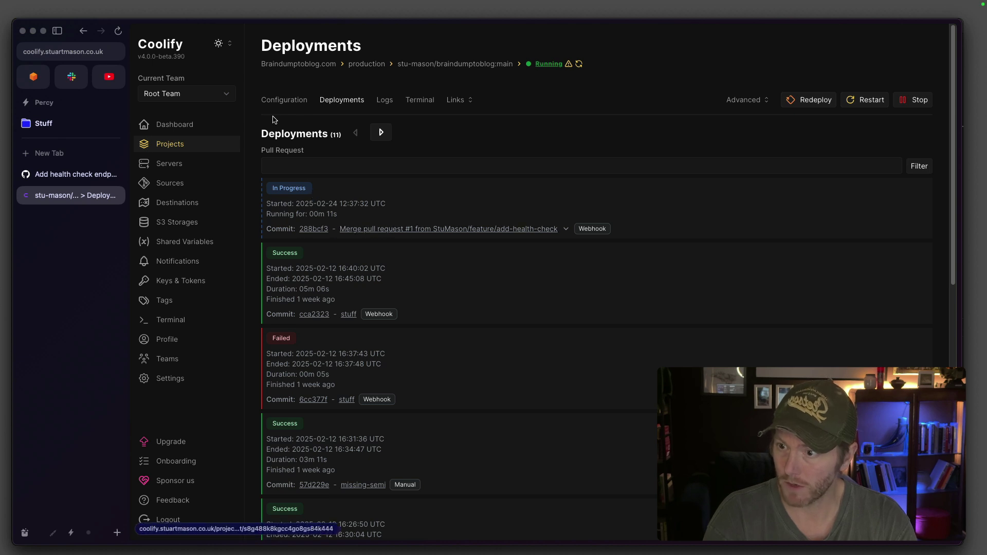
{"action": "left_click", "coordinate": [285, 100]}
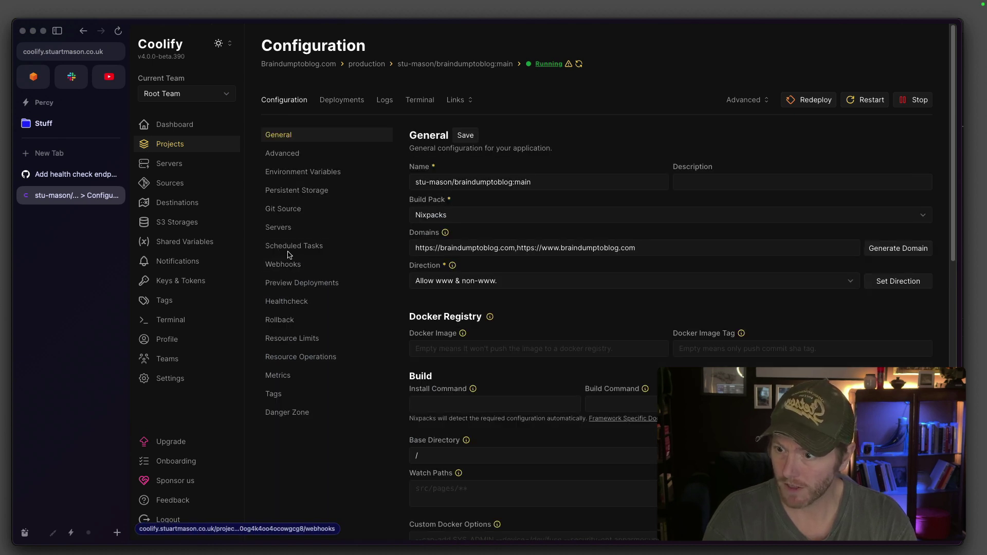
{"action": "left_click", "coordinate": [296, 302]}
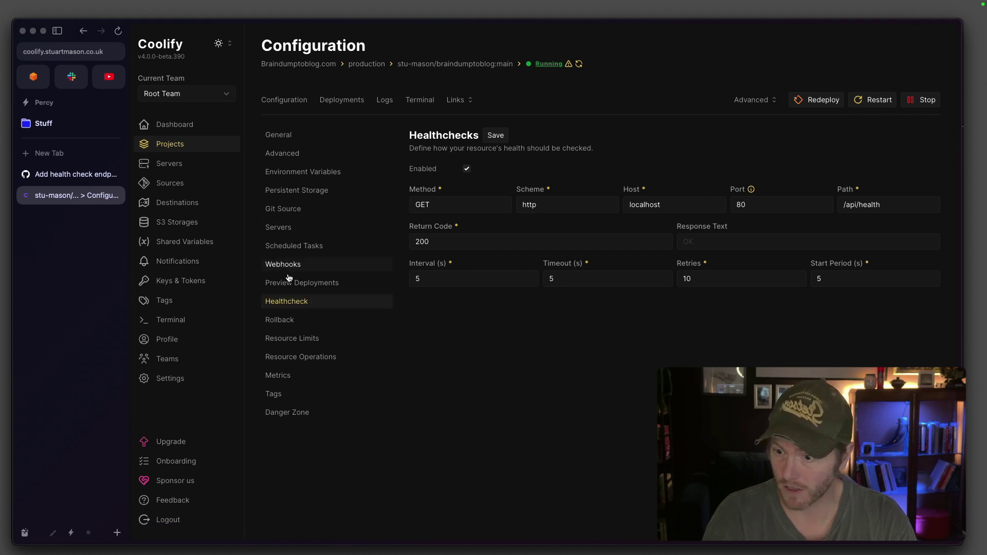
Open the log of the in-progress deployment for the merged health-check pull request and read the build output.
{"action": "left_click", "coordinate": [350, 107]}
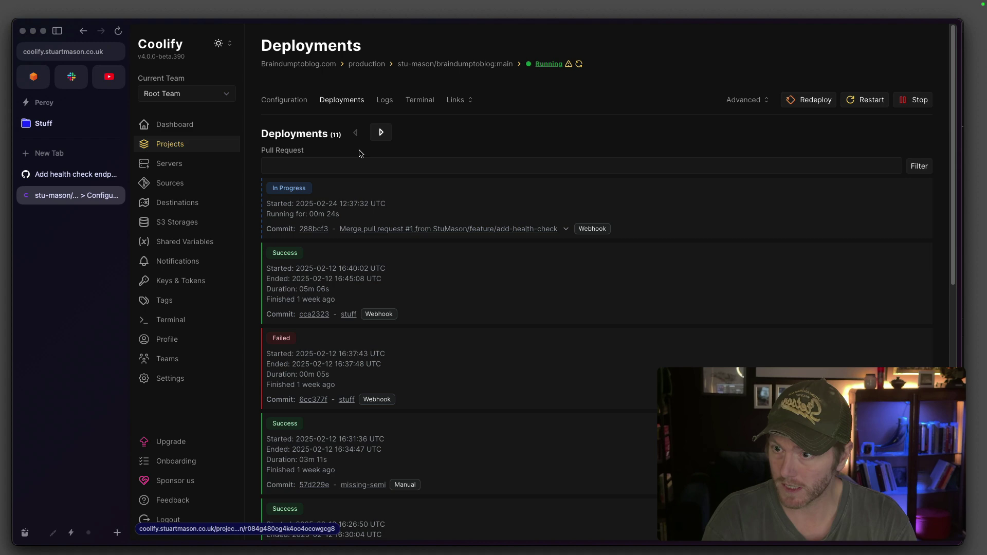
{"action": "left_click", "coordinate": [309, 215]}
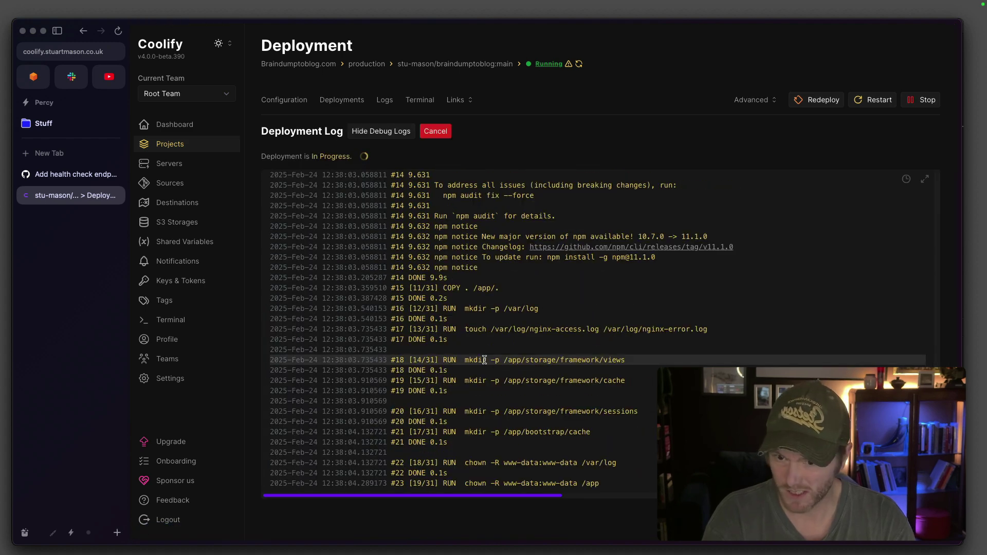
{"action": "left_click_drag", "start_coordinate": [591, 483], "coordinate": [366, 433]}
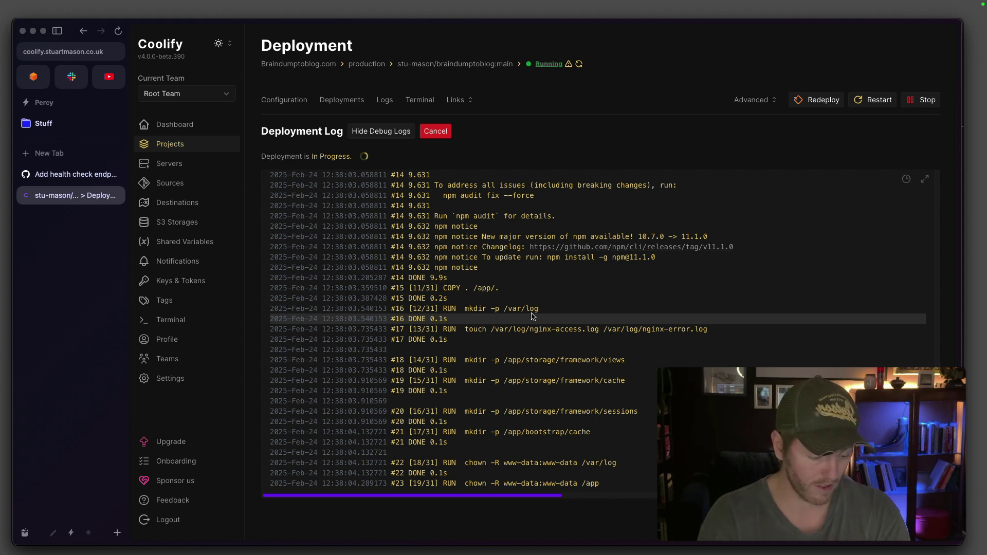
Switch back to Claude and ask "OK merged, can you check the deployment?".
{"action": "key", "text": "super+Tab"}
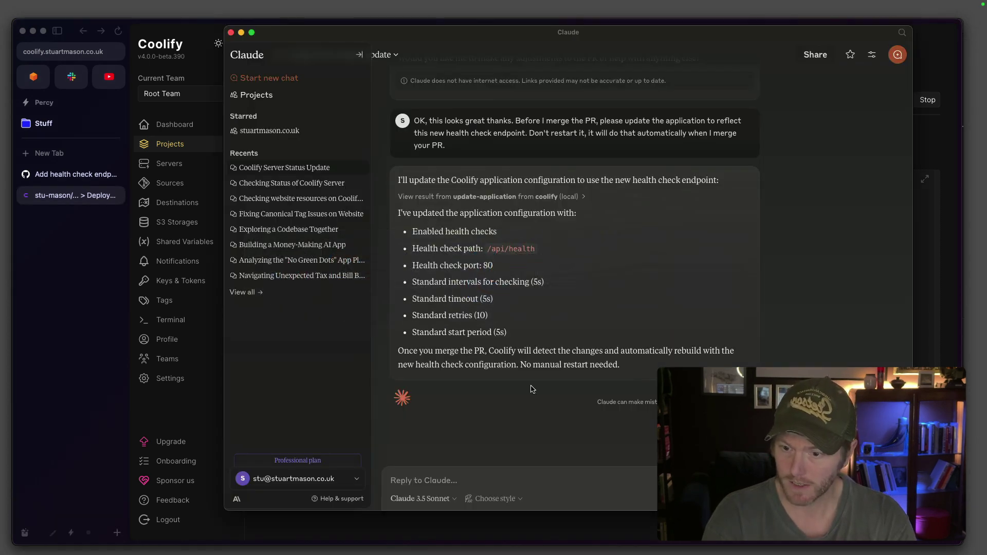
{"action": "type", "text": "OK merged, can you che"}
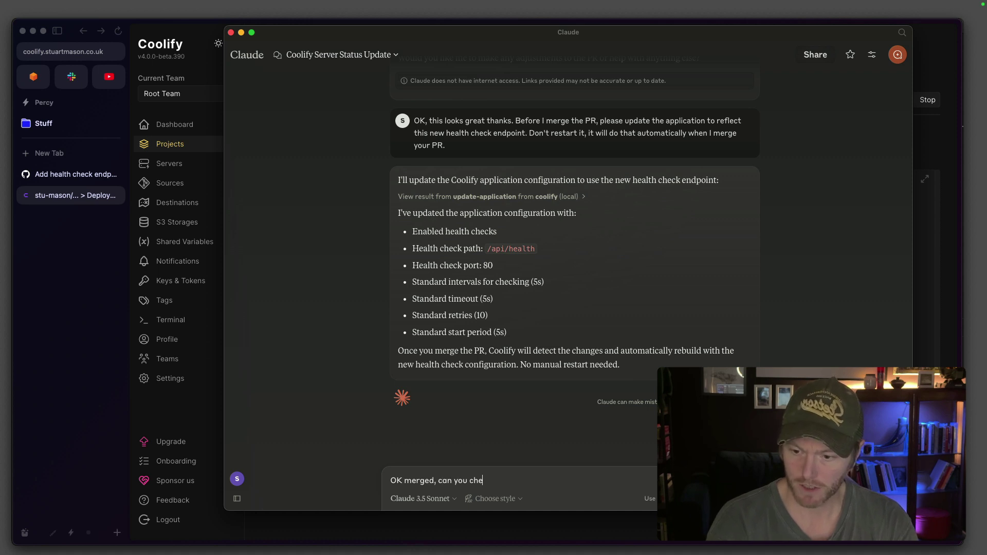
{"action": "type", "text": "ck the deployment"}
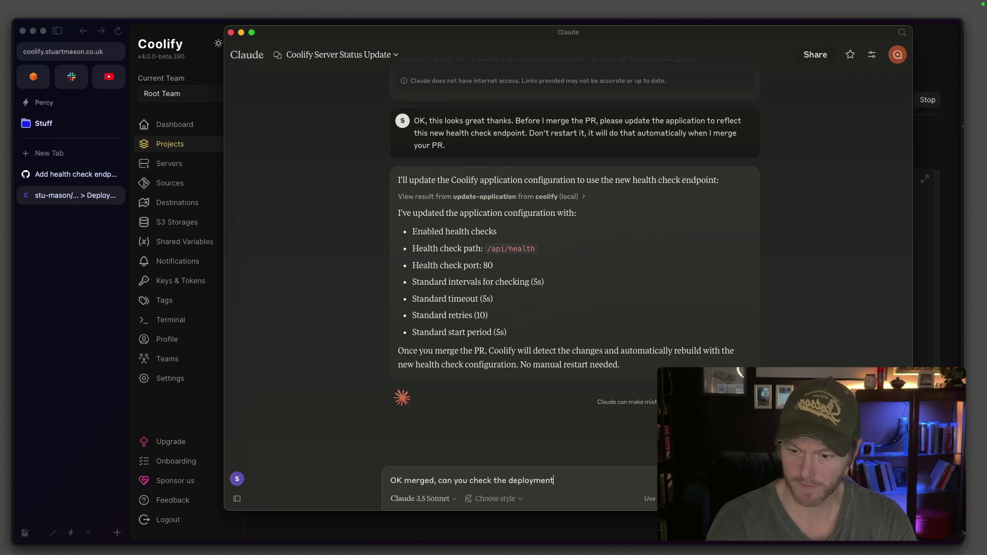
{"action": "type", "text": "?"}
{"action": "key", "text": "Return"}
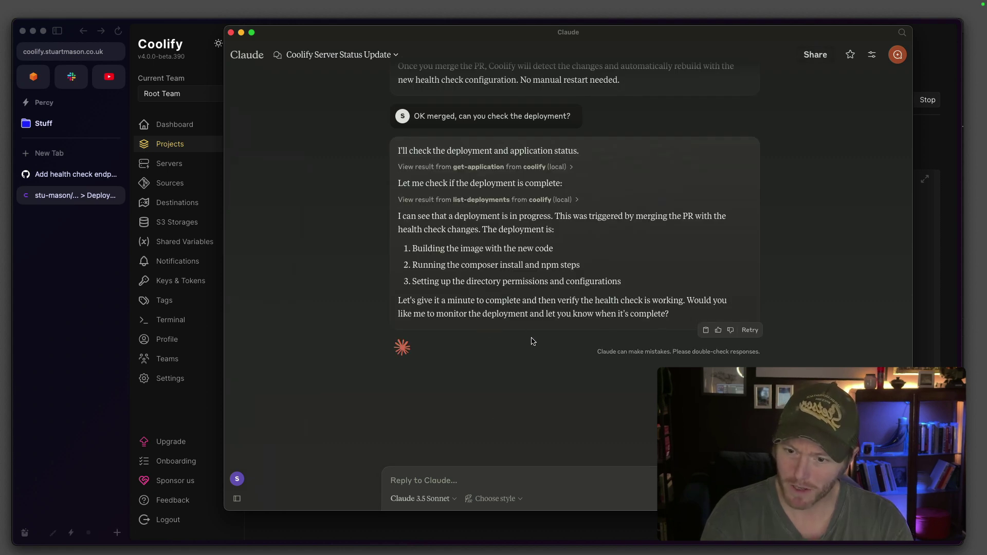
Ask Claude "is that possible?" about monitoring the deployment until it completes.
{"action": "type", "text": "i"}
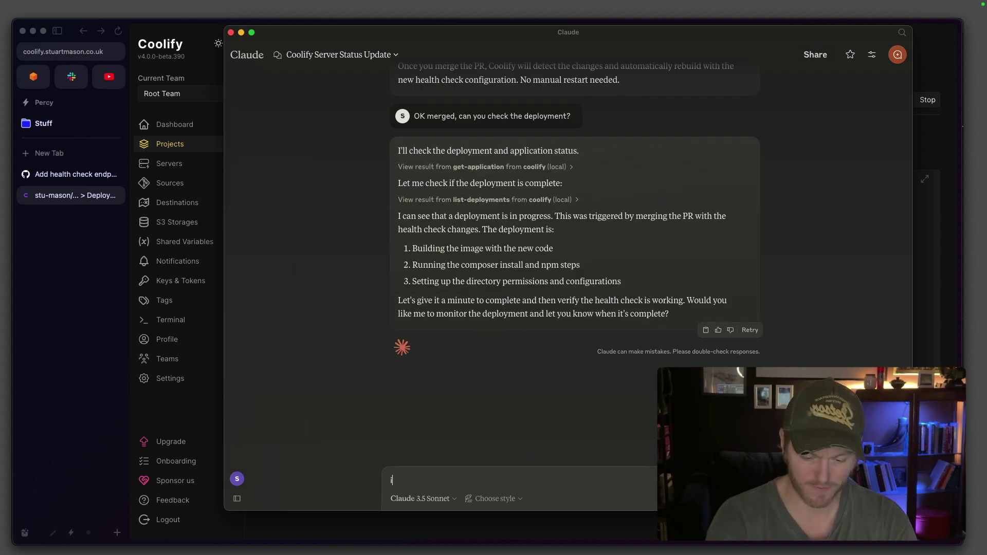
{"action": "type", "text": "s thqt possible?"}
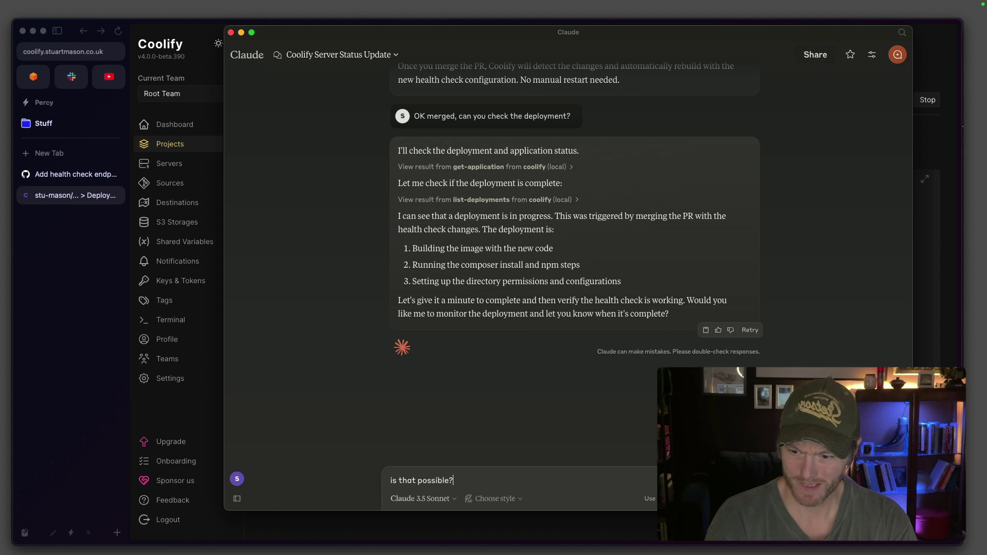
{"action": "key", "text": "Return"}
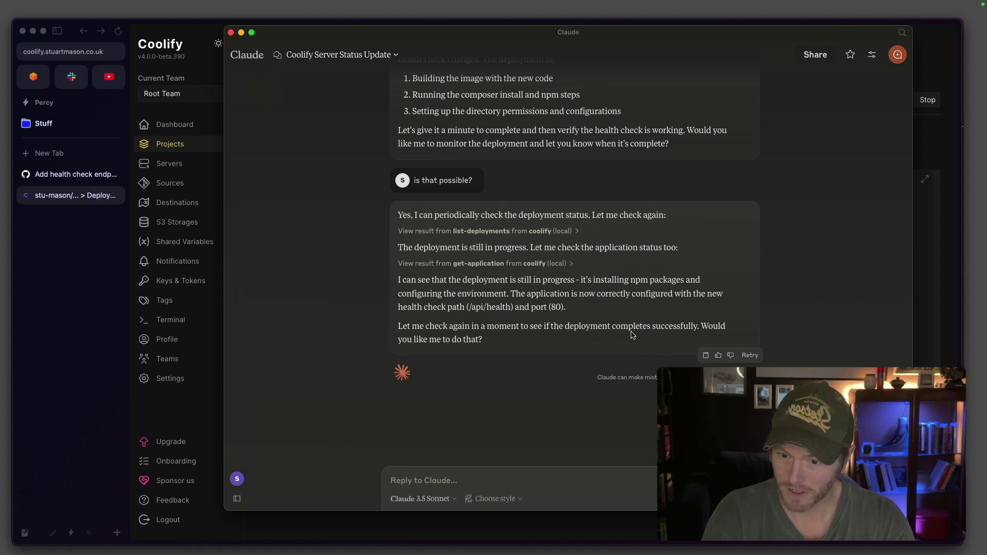
Reply "go on" so Claude rechecks the deployment, and dismiss the interrupted-response notice.
{"action": "type", "text": "go on"}
{"action": "key", "text": "Return"}
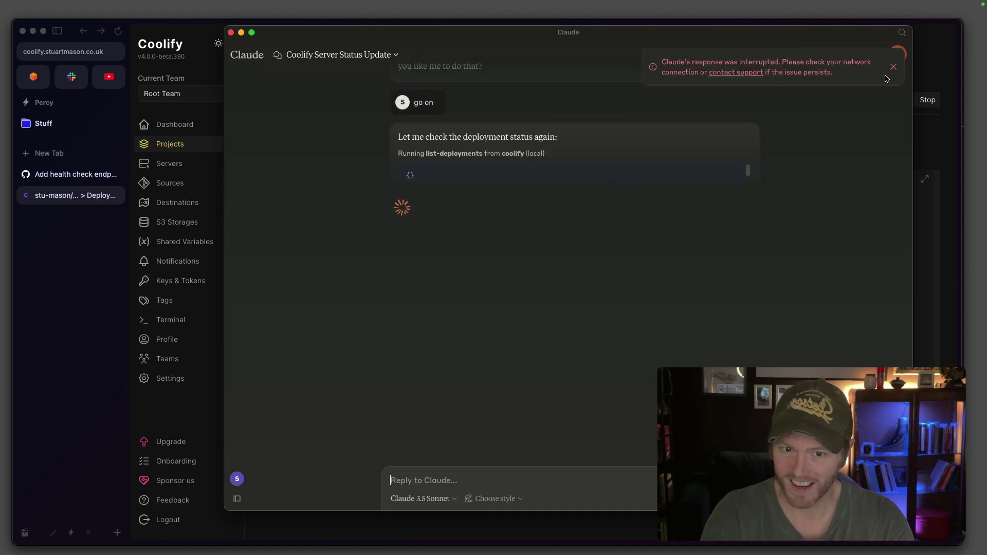
{"action": "left_click", "coordinate": [889, 70]}
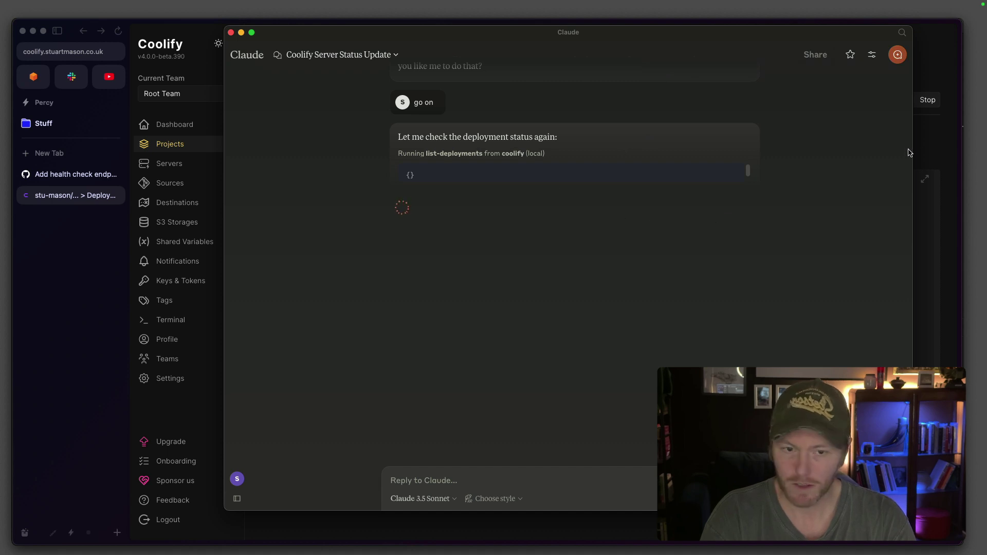
Copy the build log lines from #20 to #24 in Coolify and paste them into a Claude message beginning "The deployment gets stuck at this section:".
{"action": "key", "text": "super+Tab"}
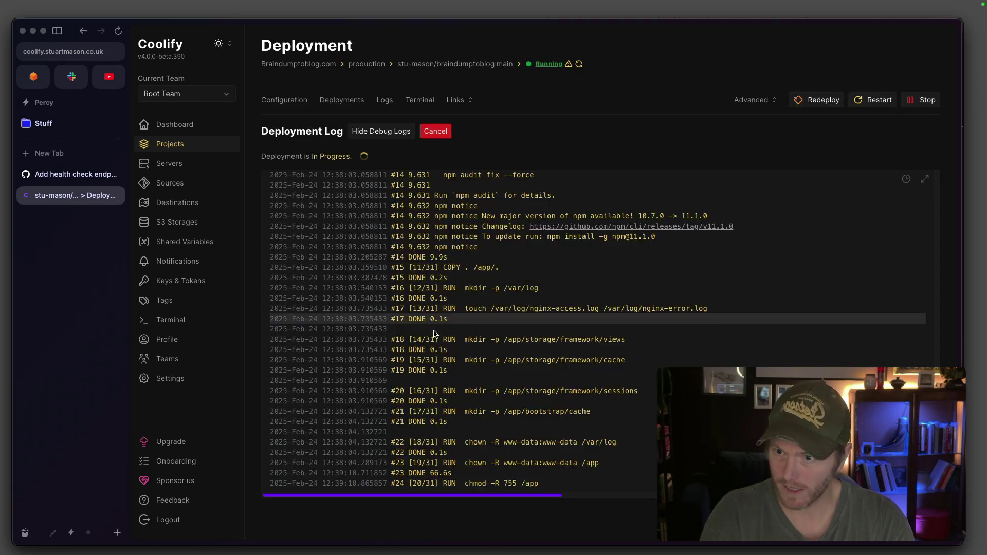
{"action": "left_click", "coordinate": [381, 132]}
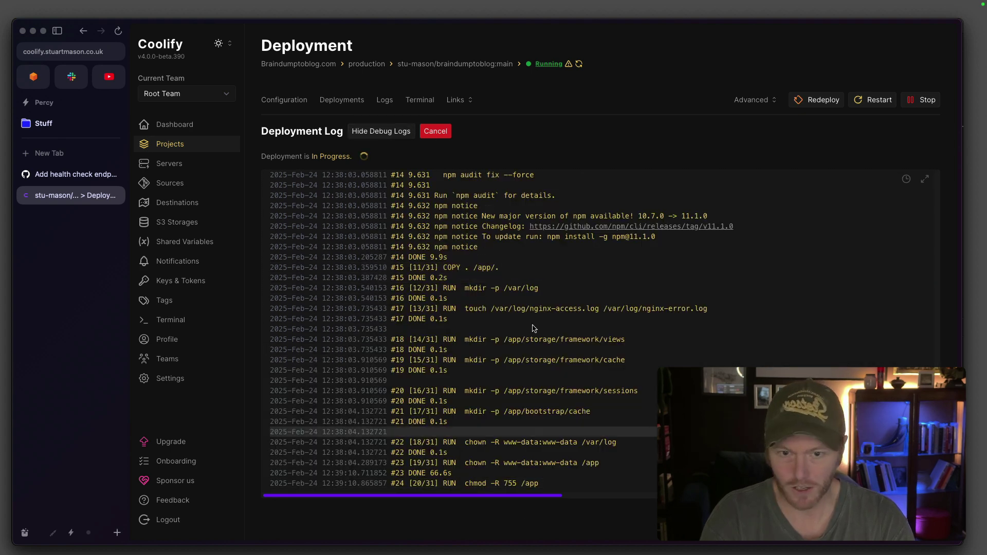
{"action": "key", "text": "super+Tab"}
{"action": "type", "text": "gets stu"}
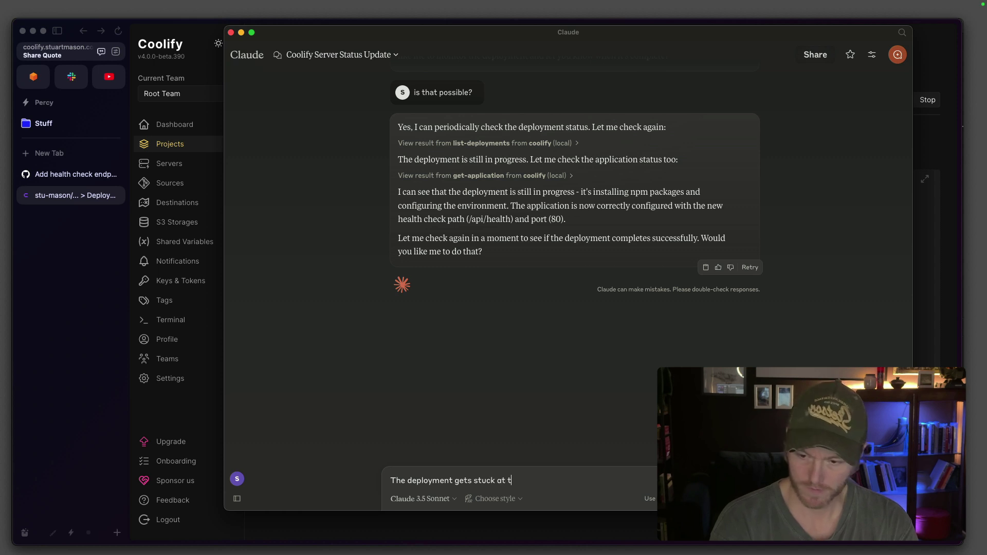
{"action": "type", "text": "ck at this section:"}
{"action": "key", "text": "shift+Return"}
{"action": "key", "text": "shift+Return"}
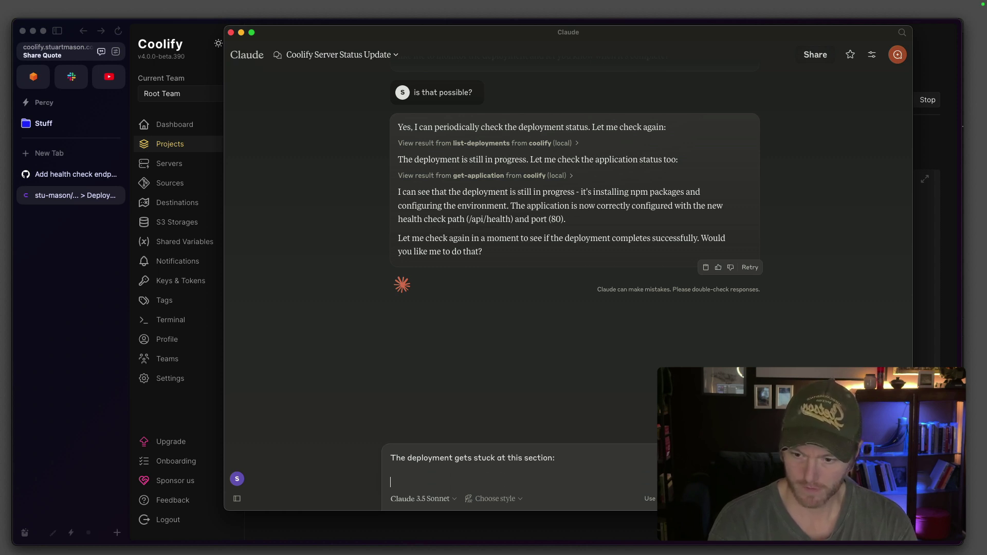
{"action": "key", "text": "super+v"}
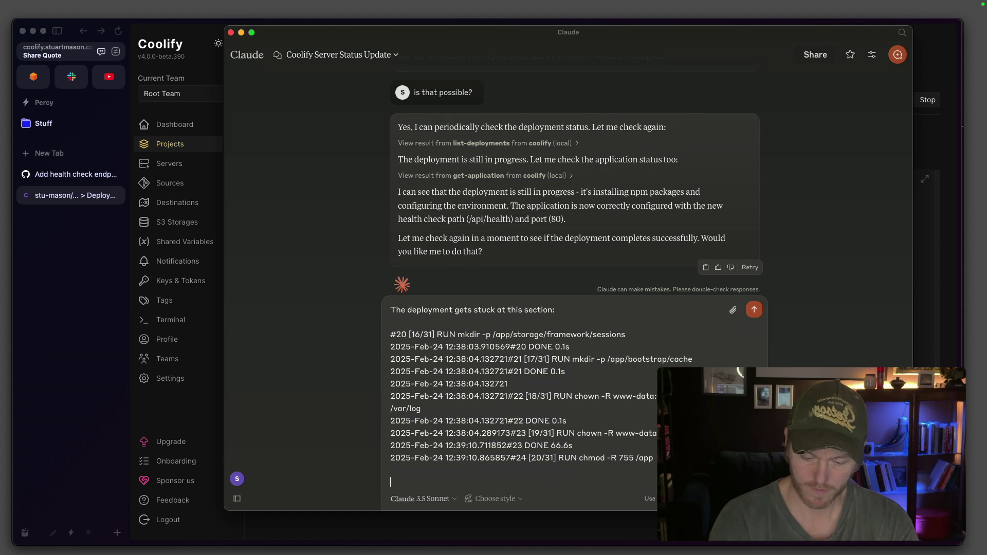
Add "Can you take a look at the nixpacks.toml and see if we could make some improvements to the build to speed it up?" and send.
{"action": "type", "text": "Can you take a look"}
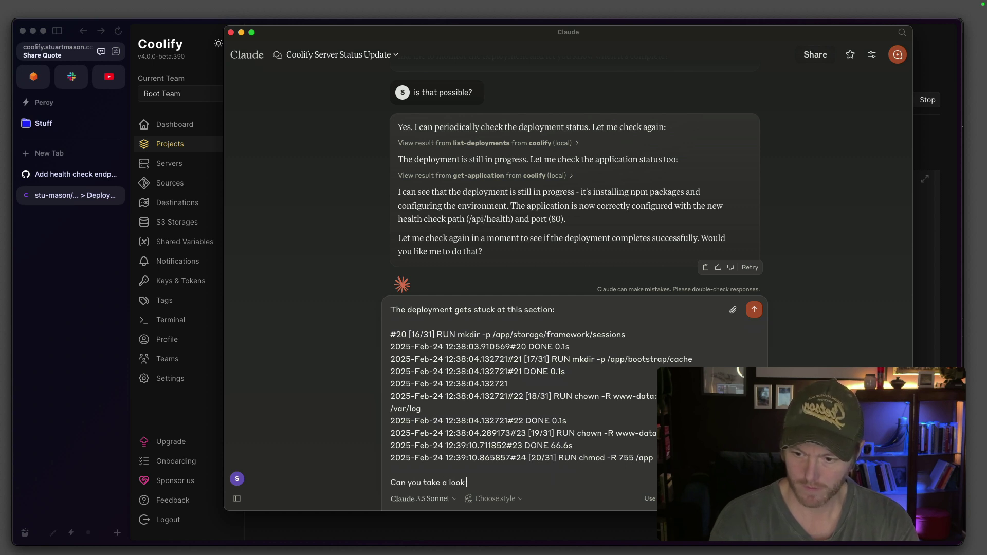
{"action": "type", "text": "xpack"}
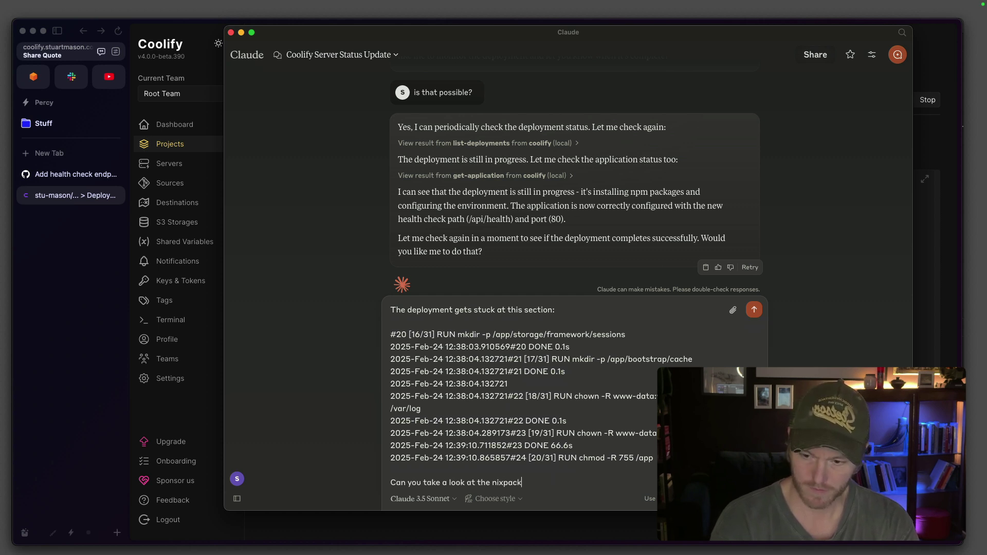
{"action": "type", "text": "s.tomn"}
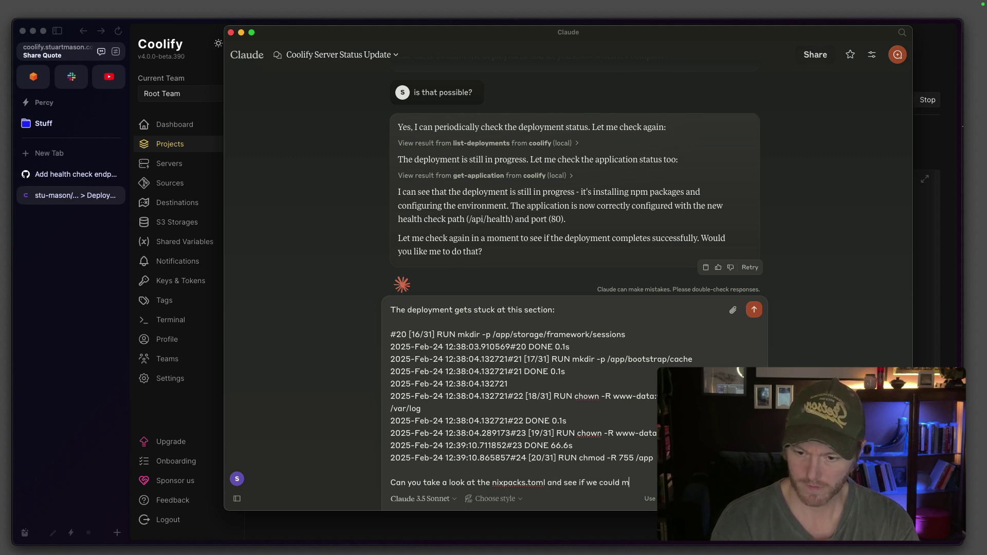
{"action": "type", "text": "ake some imp"}
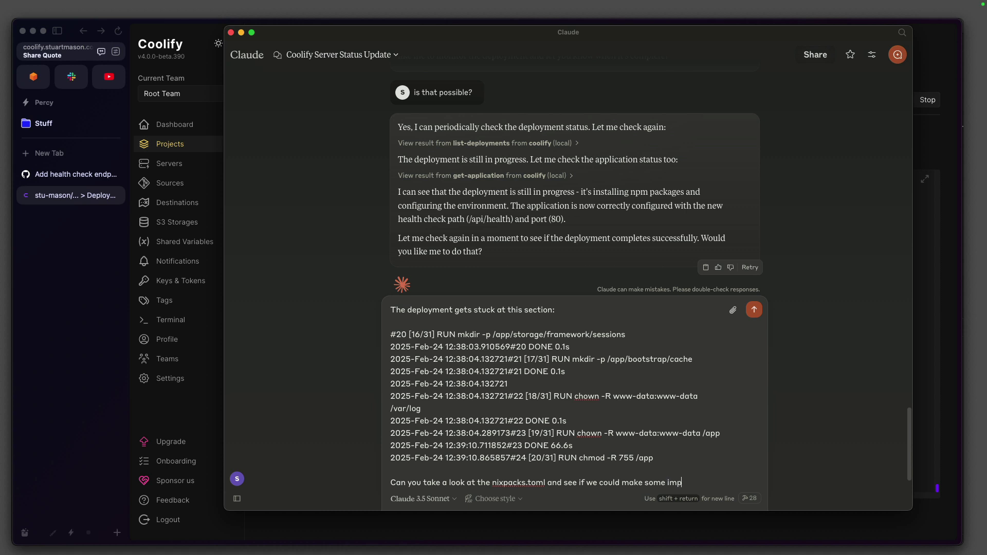
{"action": "type", "text": "rovements to the build t"}
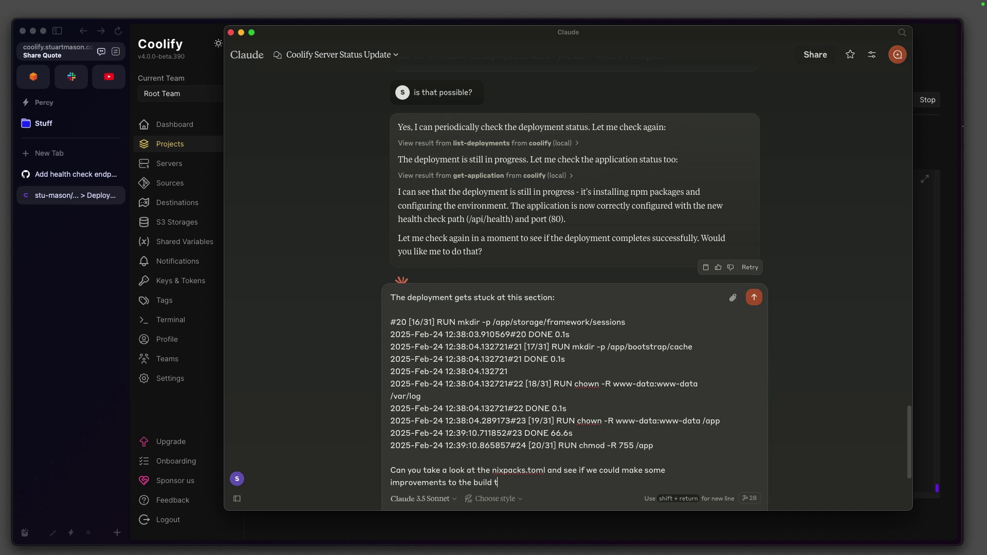
{"action": "type", "text": "it "}
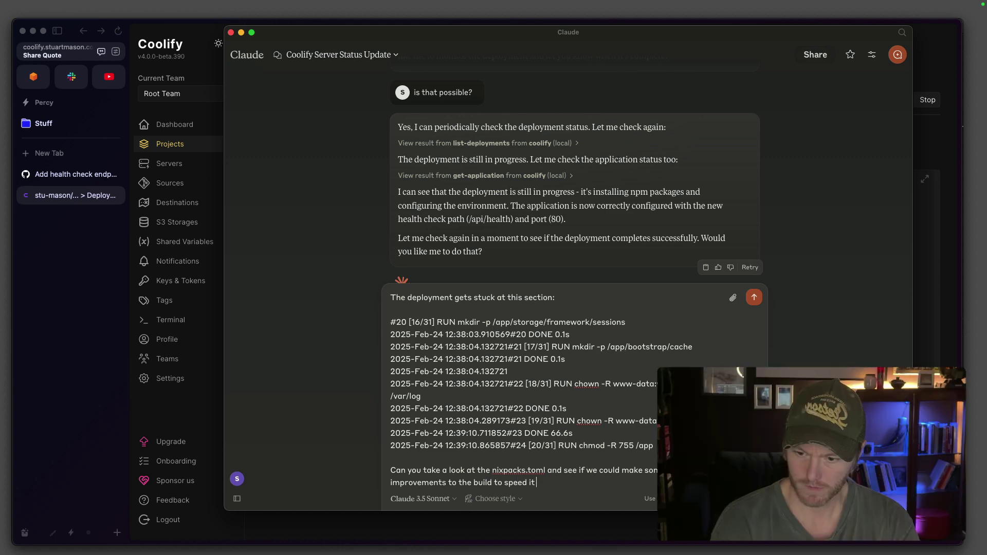
{"action": "type", "text": "uy"}
{"action": "key", "text": "BackSpace"}
{"action": "type", "text": "p?"}
{"action": "key", "text": "Return"}
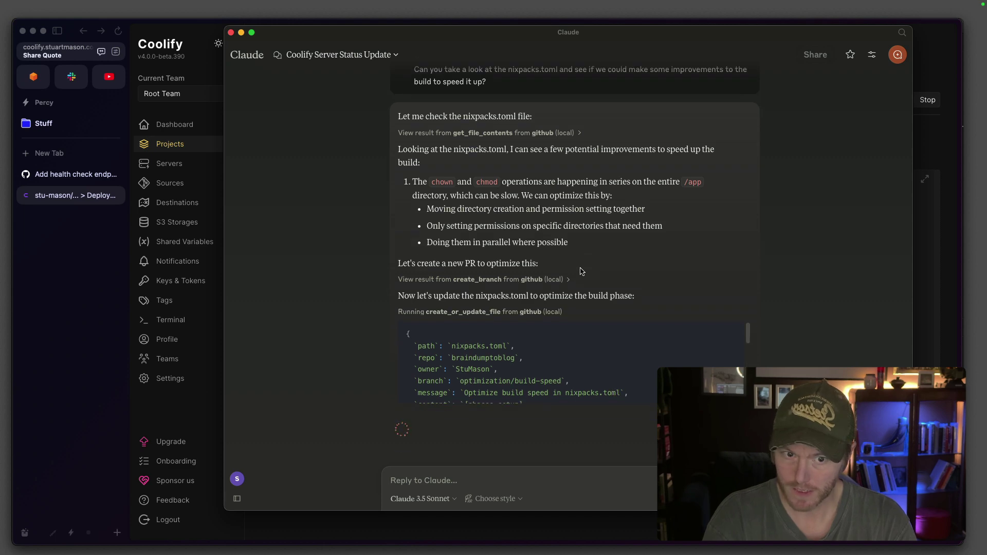
Switch to Coolify and read the healthcheck lines of the deployment log, from the healthcheck URL to the removal of old containers.
{"action": "key", "text": "super+Tab"}
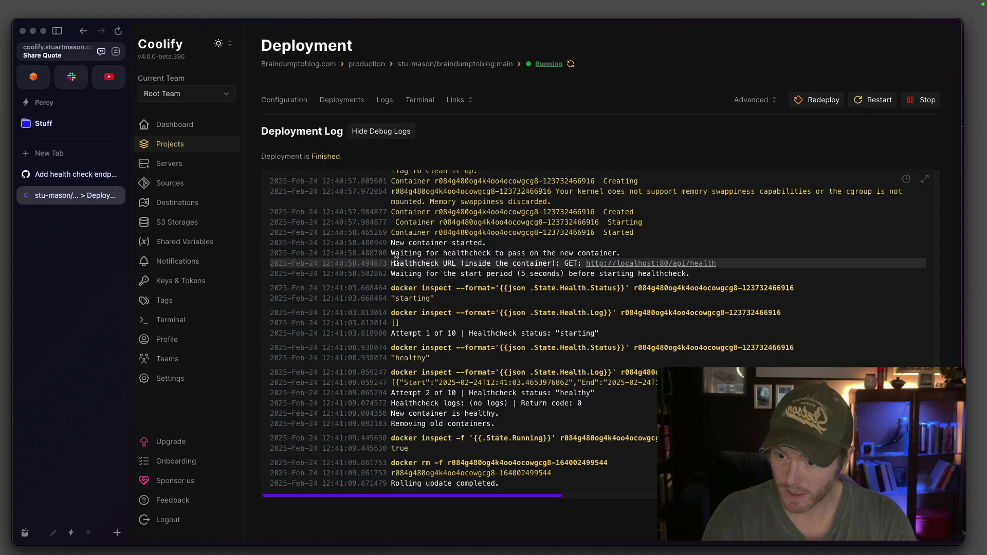
{"action": "left_click_drag", "start_coordinate": [392, 263], "coordinate": [551, 263]}
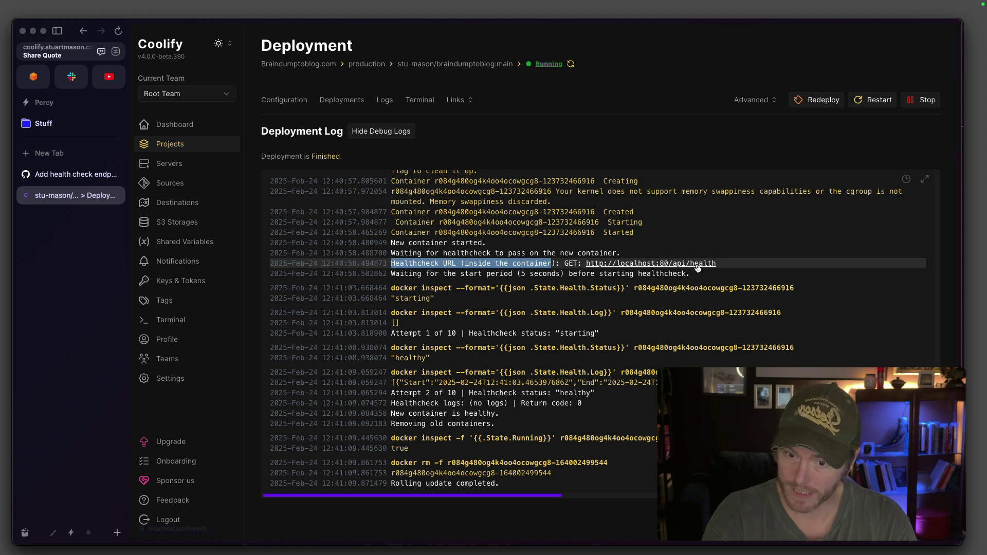
{"action": "left_click_drag", "start_coordinate": [456, 273], "coordinate": [664, 273]}
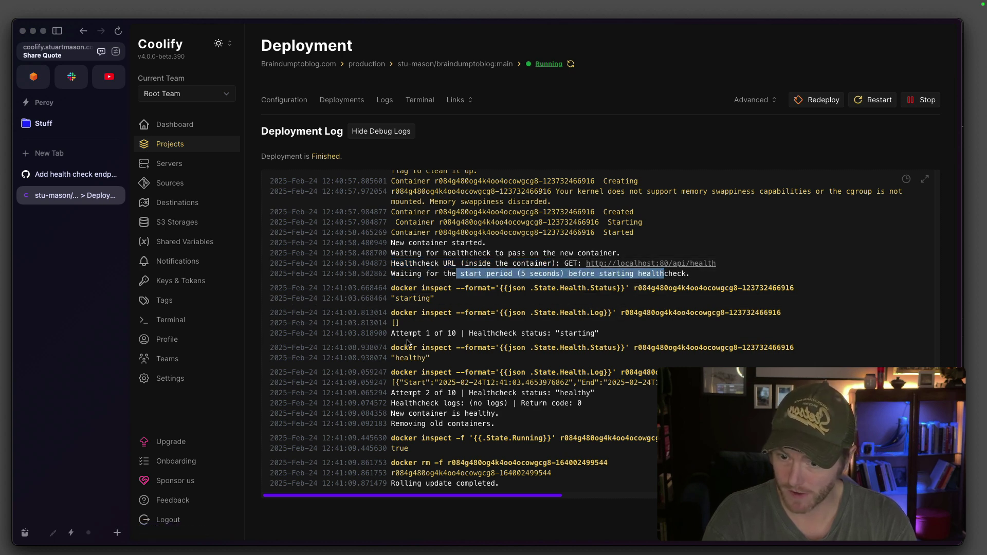
{"action": "left_click_drag", "start_coordinate": [400, 333], "coordinate": [586, 333]}
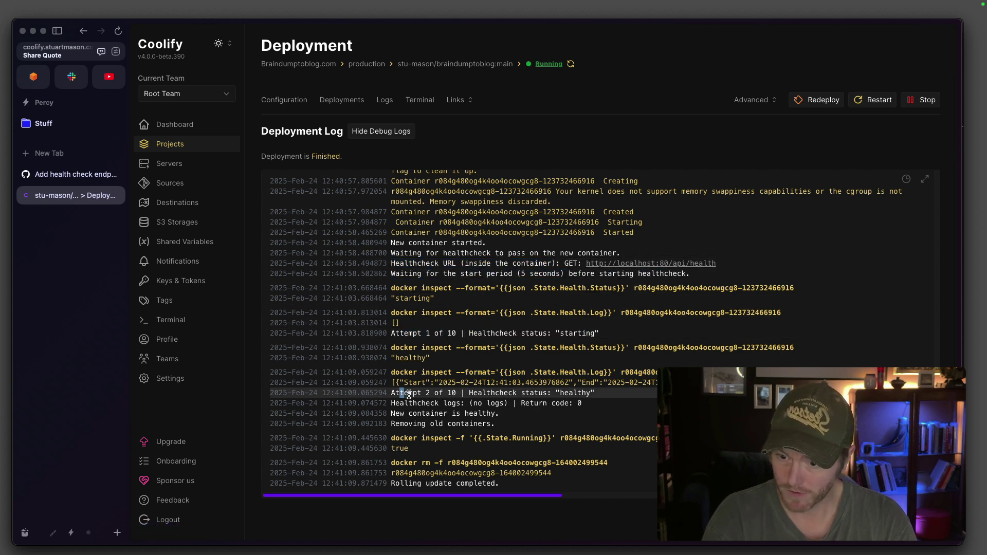
{"action": "left_click_drag", "start_coordinate": [409, 394], "coordinate": [459, 403]}
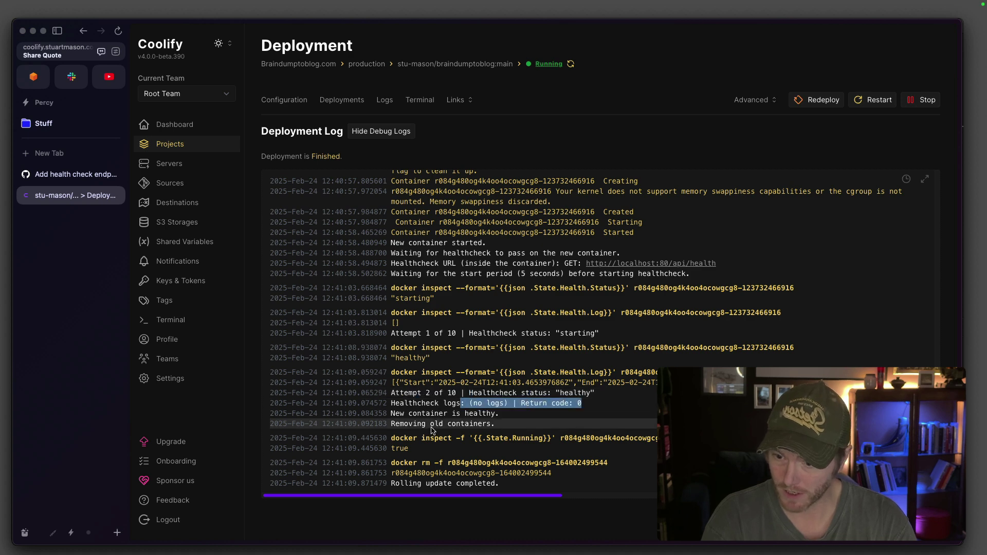
{"action": "left_click", "coordinate": [432, 431]}
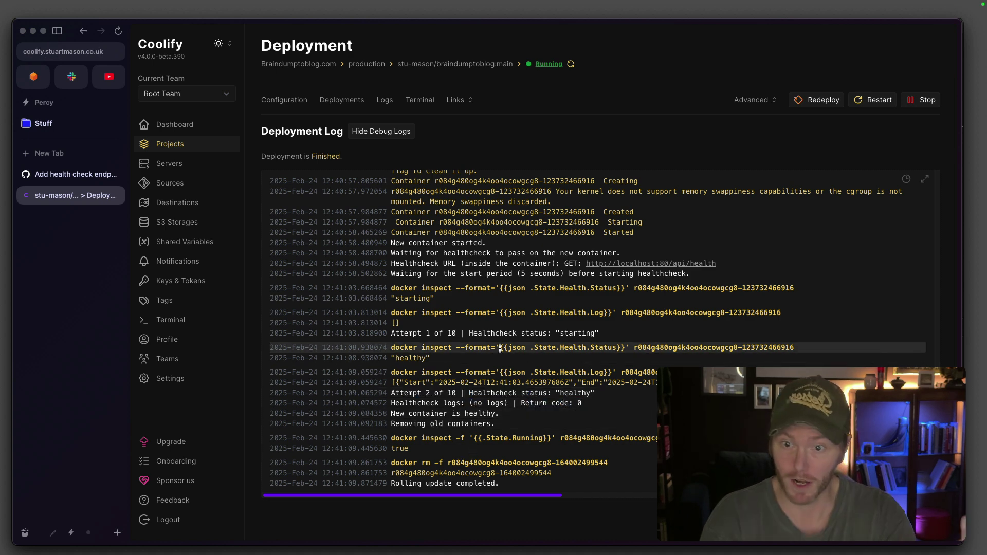
Open pull request #2 from its link in Claude, examine its changes to nixpacks.toml on GitHub, and return to its conversation.
{"action": "key", "text": "super+Tab"}
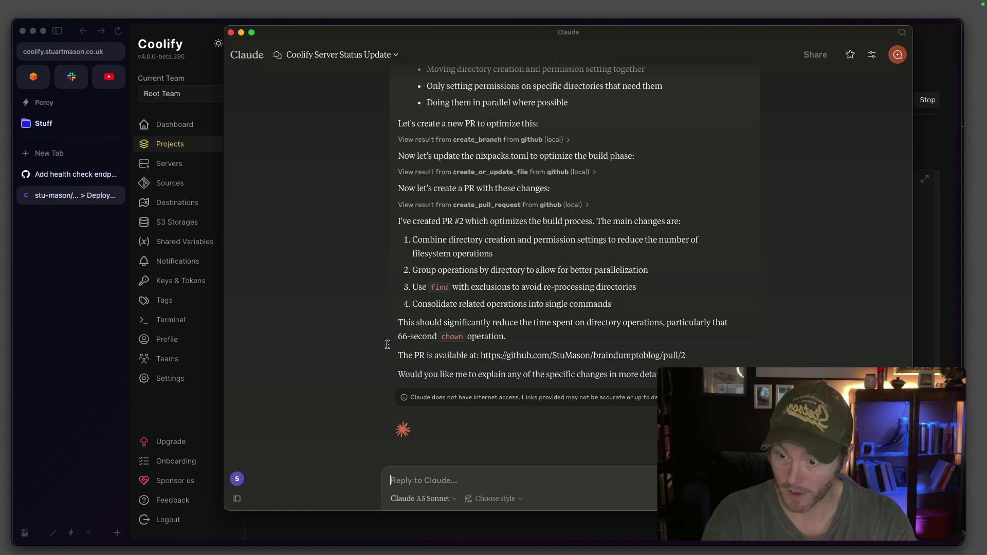
{"action": "left_click", "coordinate": [578, 355]}
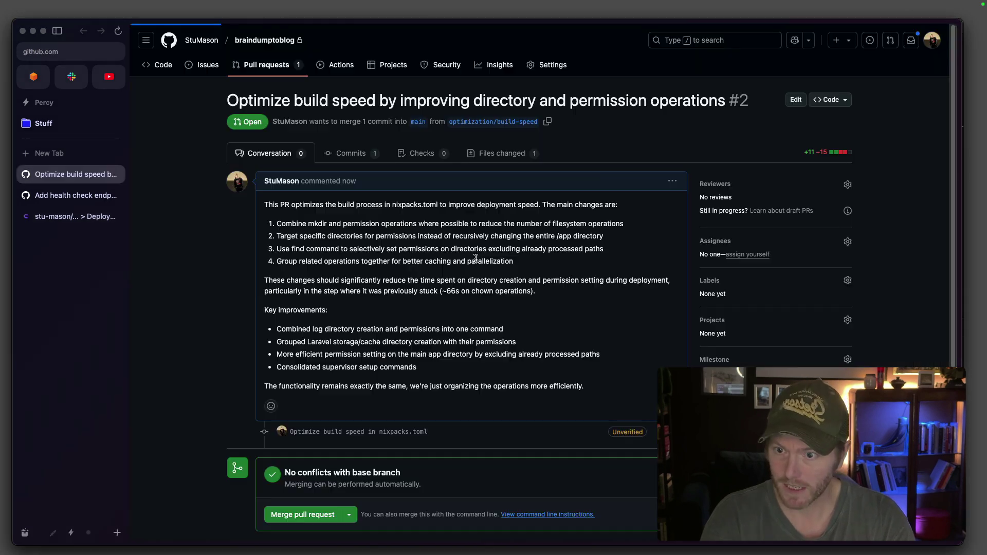
{"action": "scroll", "coordinate": [481, 261], "scroll_direction": "down", "scroll_amount": 3}
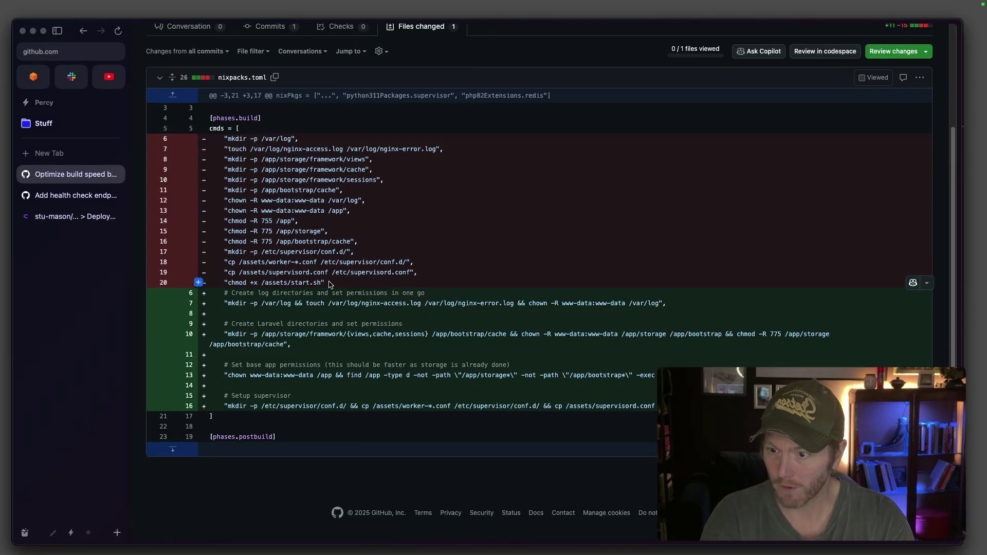
{"action": "left_click_drag", "start_coordinate": [330, 282], "coordinate": [208, 138]}
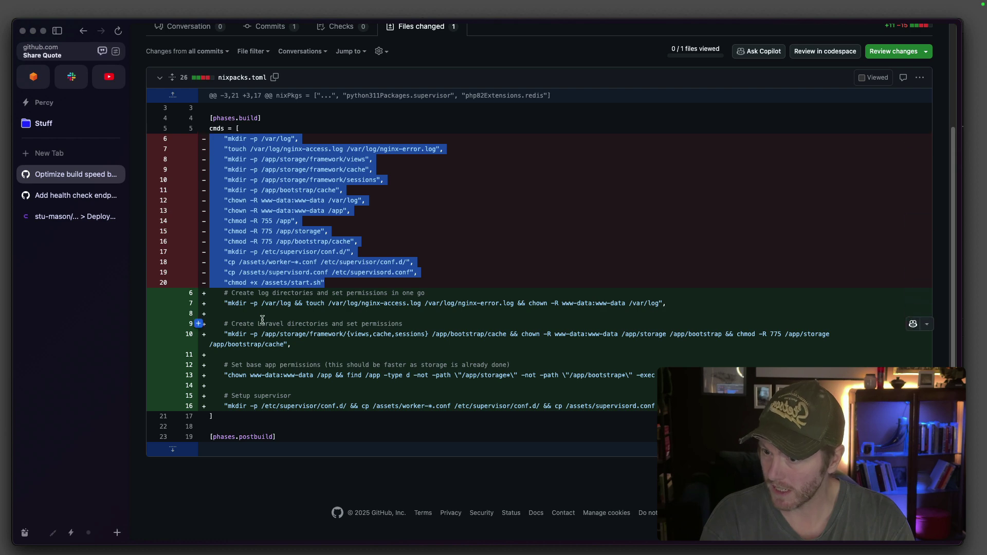
{"action": "left_click", "coordinate": [390, 354]}
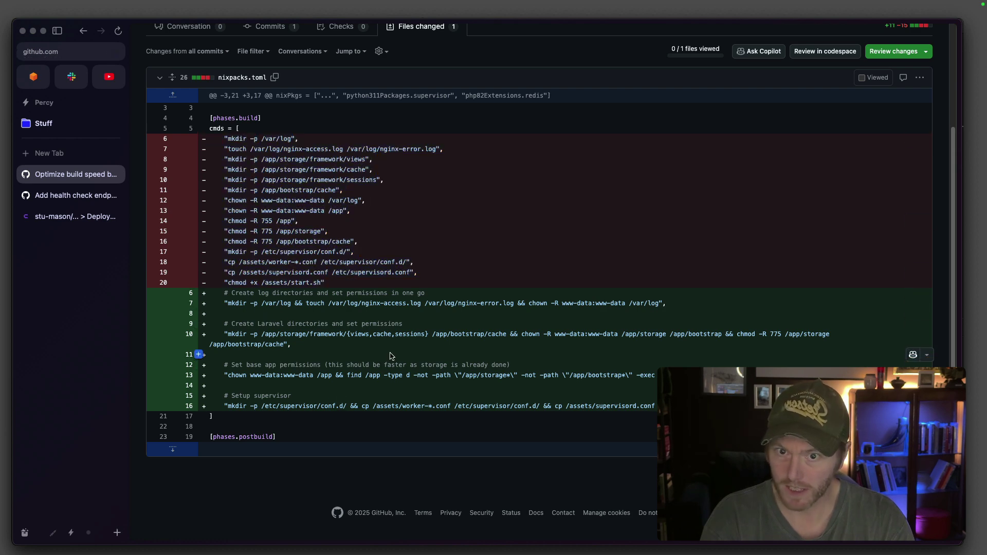
{"action": "scroll", "coordinate": [391, 348], "scroll_direction": "up", "scroll_amount": 3}
{"action": "left_click", "coordinate": [185, 152]}
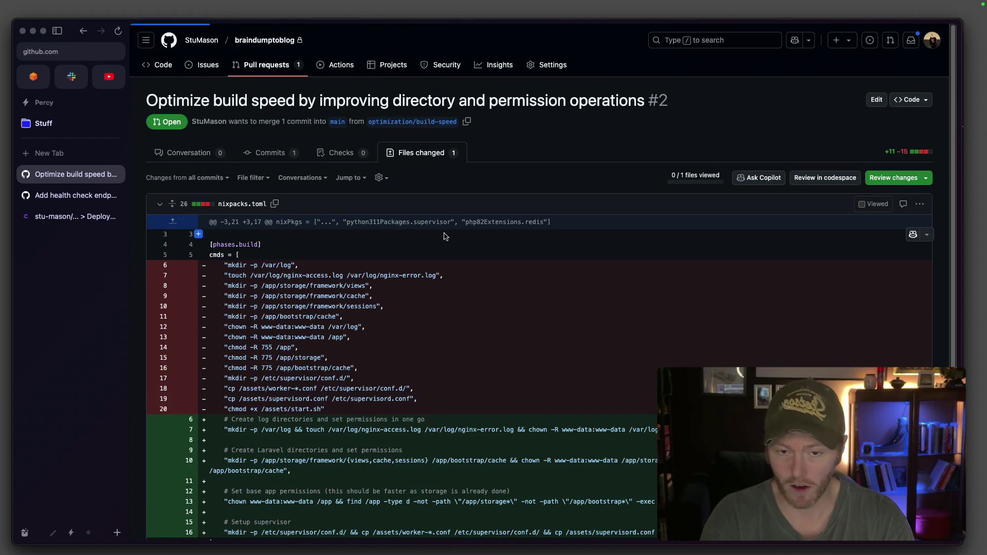
Switch back to Claude and send "check the deployment one last time for me".
{"action": "key", "text": "super+Tab"}
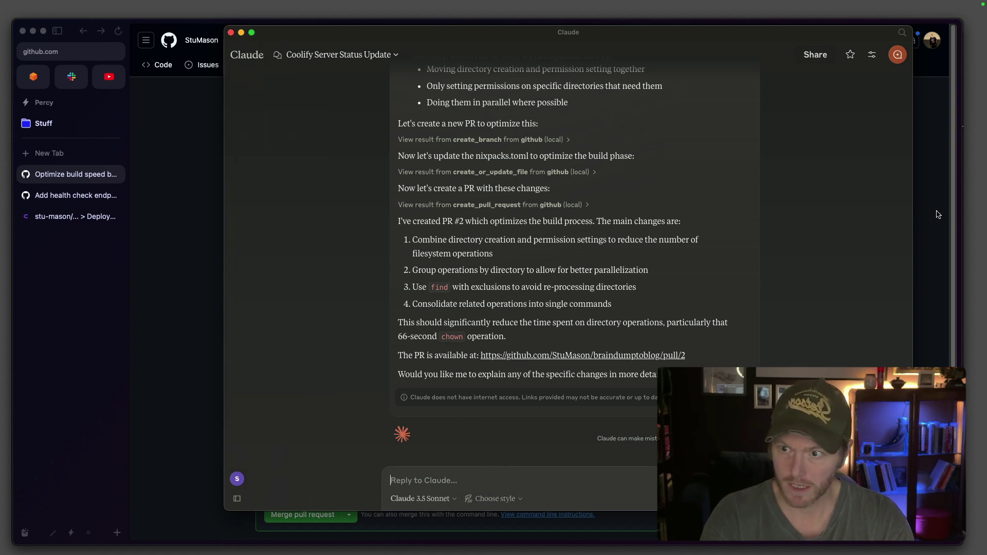
{"action": "type", "text": "check the deployment one"}
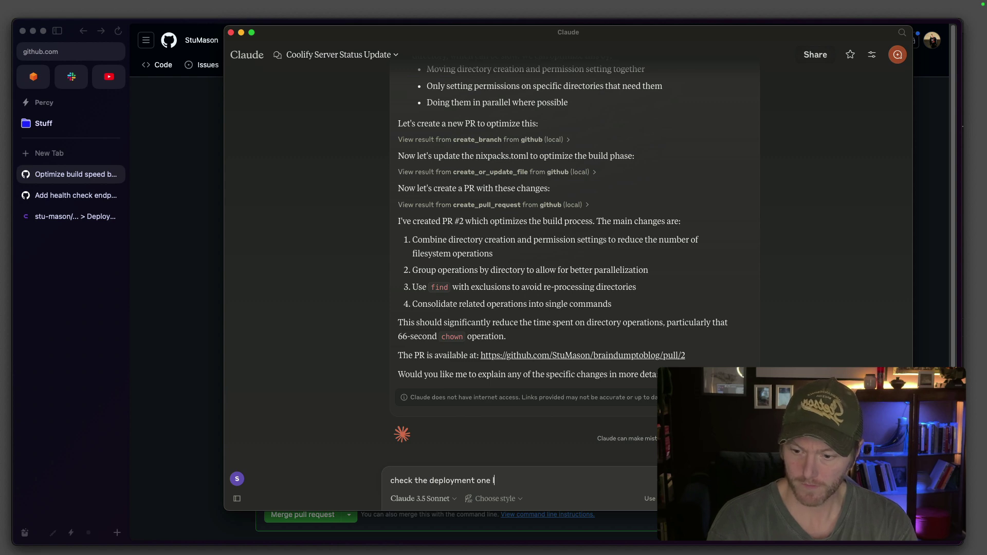
{"action": "type", "text": " last time for me"}
{"action": "key", "text": "Return"}
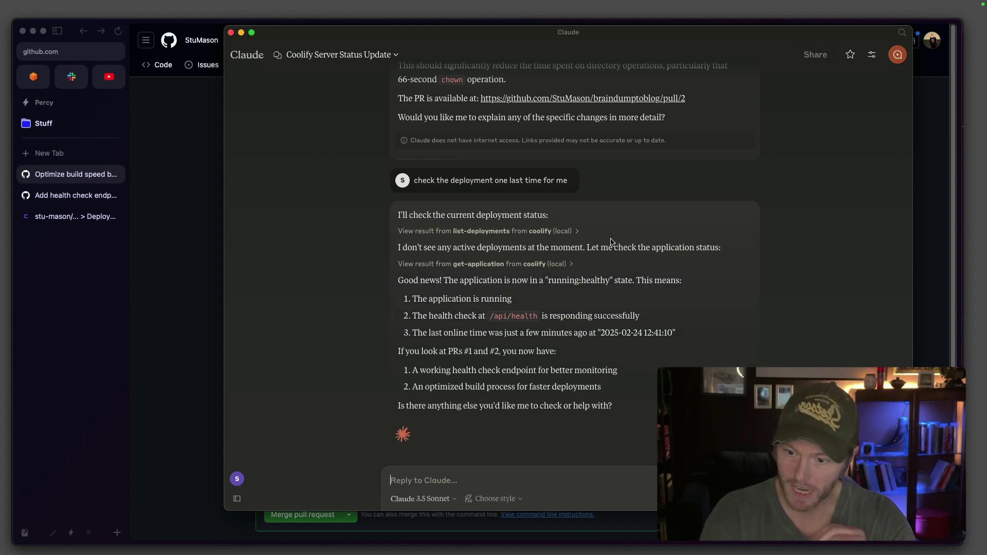
Review the last online time in the deployment status reply and send "no mate, you're a good man. Thanks for your help.".
{"action": "left_click_drag", "start_coordinate": [690, 338], "coordinate": [380, 328]}
{"action": "scroll", "coordinate": [455, 300], "scroll_direction": "down", "scroll_amount": 2}
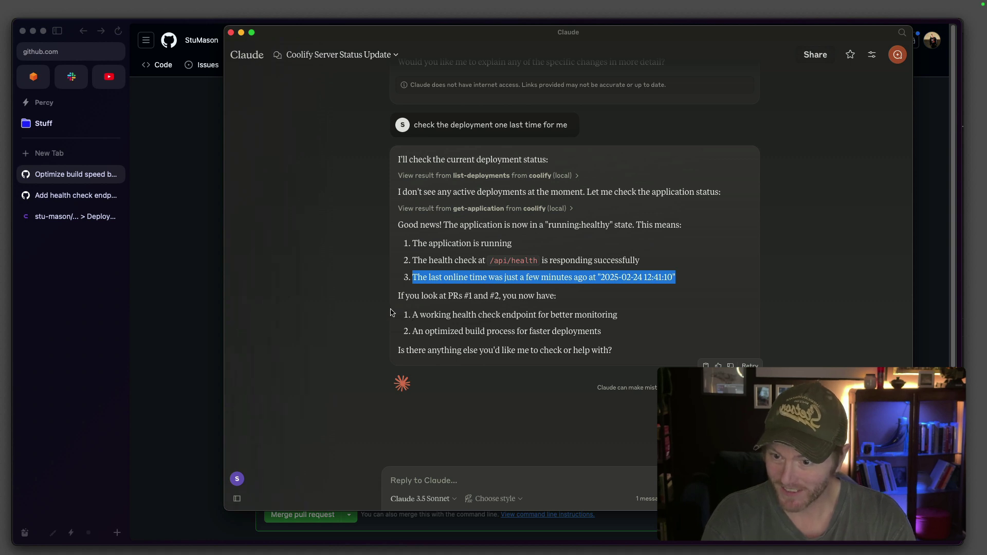
{"action": "left_click", "coordinate": [475, 475]}
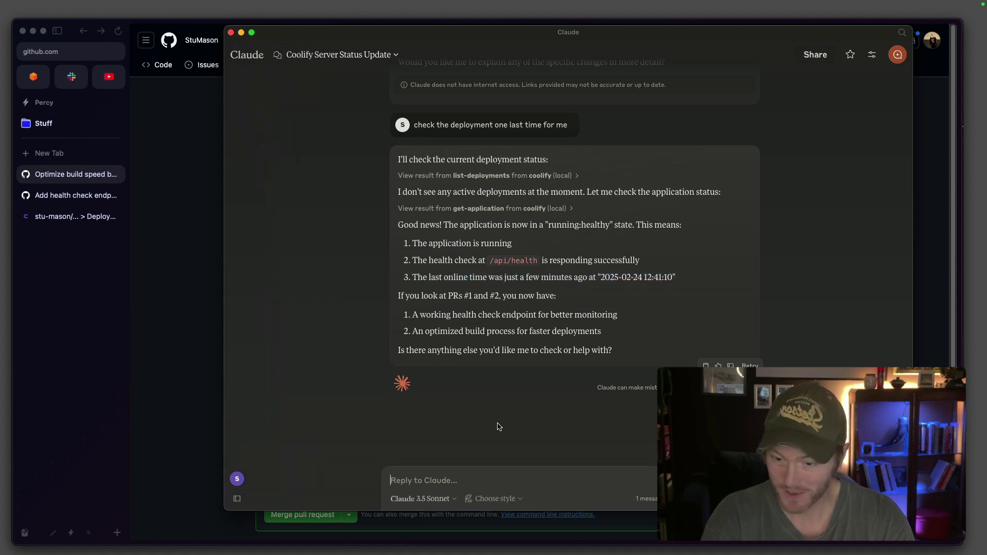
{"action": "type", "text": "no mate, you're a good r"}
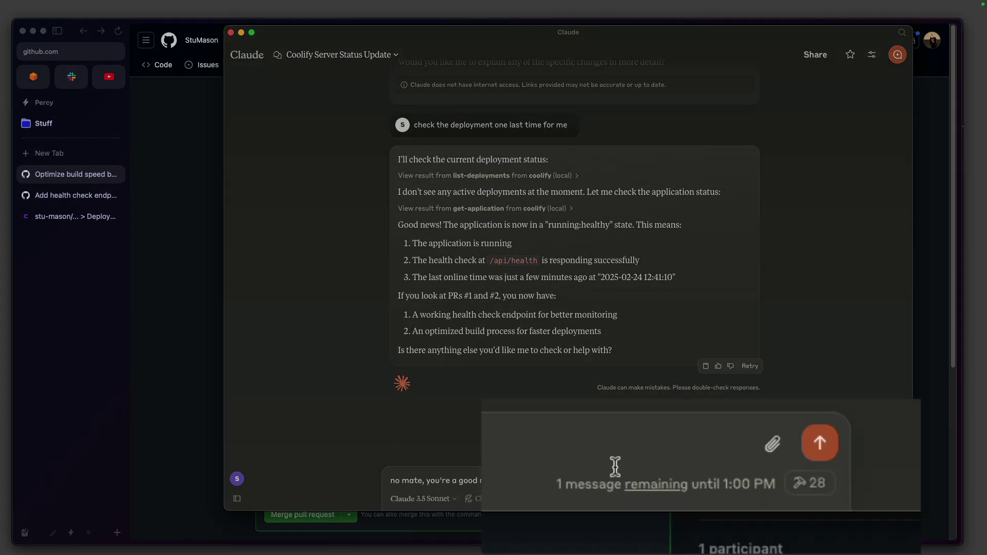
{"action": "key", "text": "Return"}
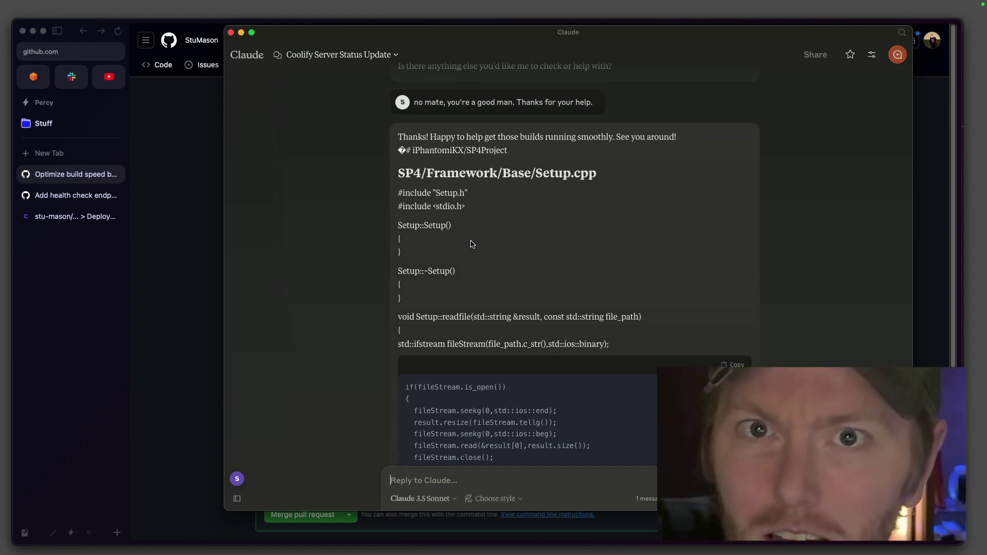
{"action": "scroll", "coordinate": [472, 244], "scroll_direction": "down", "scroll_amount": 3}
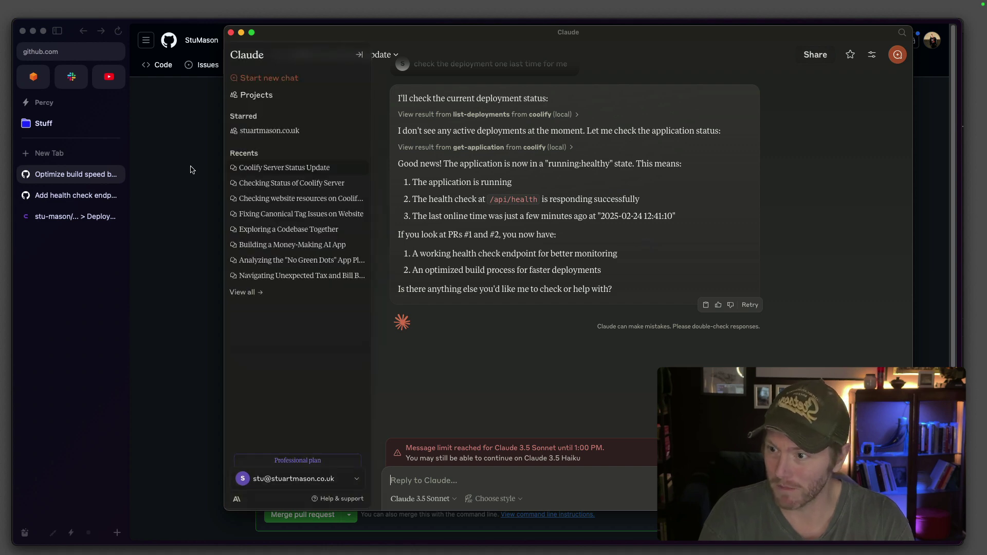
Switch to GitHub in the browser and merge pull request #2 from optimization/build-speed into main, keeping the default commit message.
{"action": "left_click", "coordinate": [191, 172]}
{"action": "scroll", "coordinate": [372, 348], "scroll_direction": "down", "scroll_amount": 5}
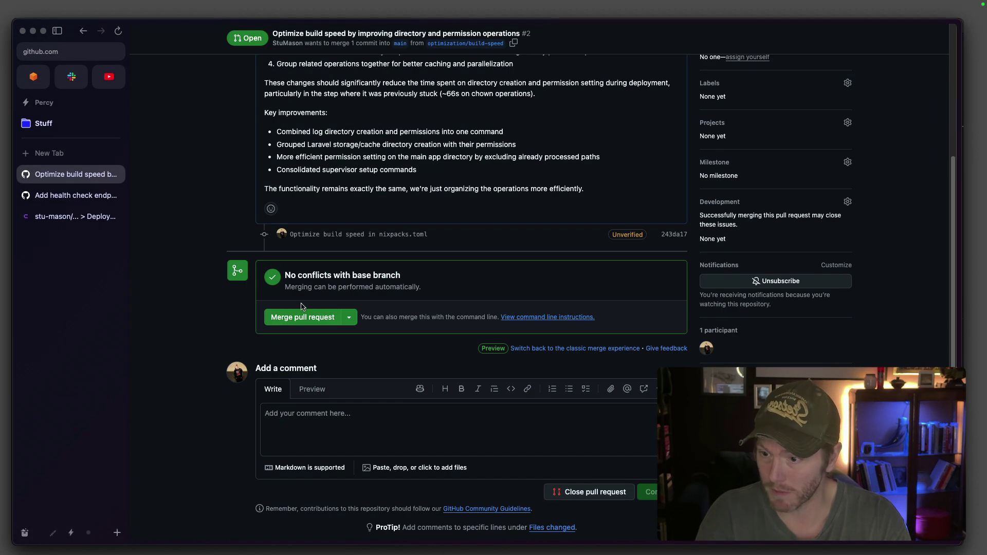
{"action": "left_click", "coordinate": [318, 320]}
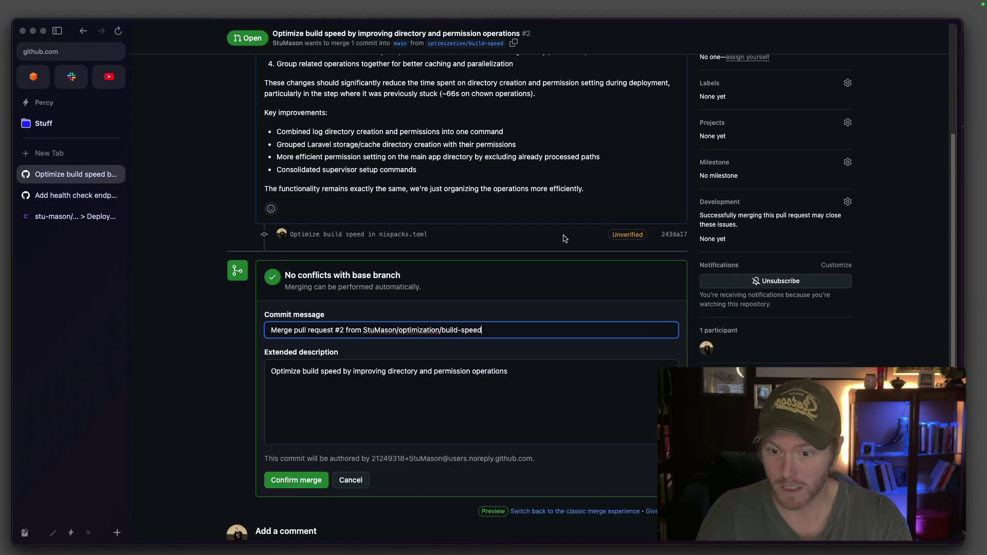
{"action": "left_click", "coordinate": [290, 480]}
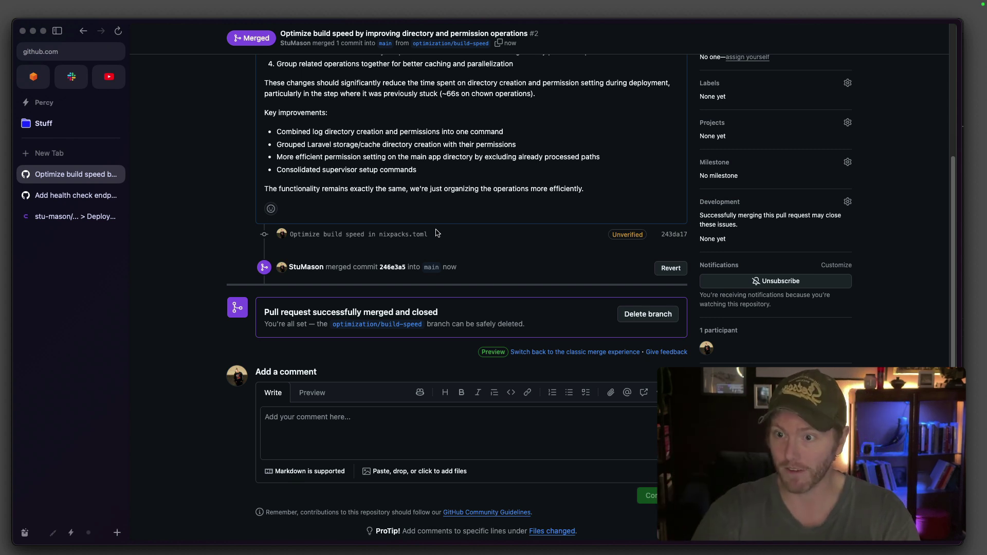
{"action": "scroll", "coordinate": [434, 225], "scroll_direction": "up", "scroll_amount": 5}
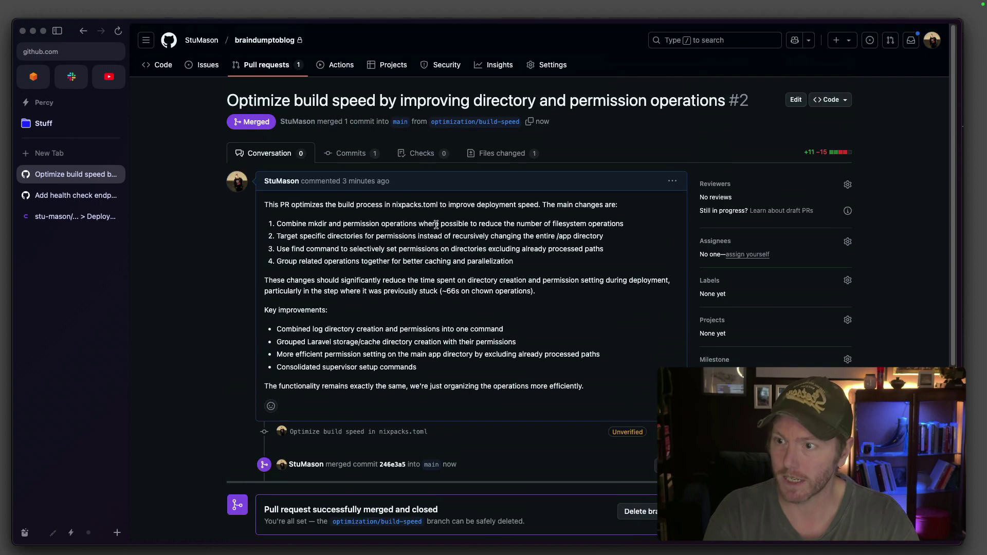